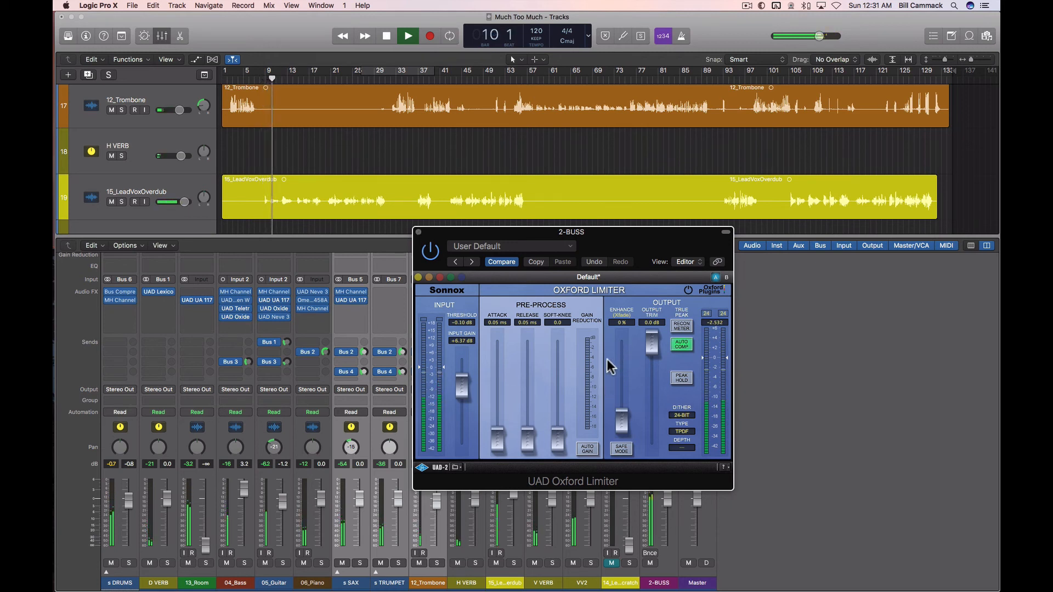
Step: Raise the Oxford Limiter's Enhance amount to 41.5% on the 2-BUSS channel and close the limiter
{"action": "left_click_drag", "start_coordinate": [627, 418], "coordinate": [623, 390]}
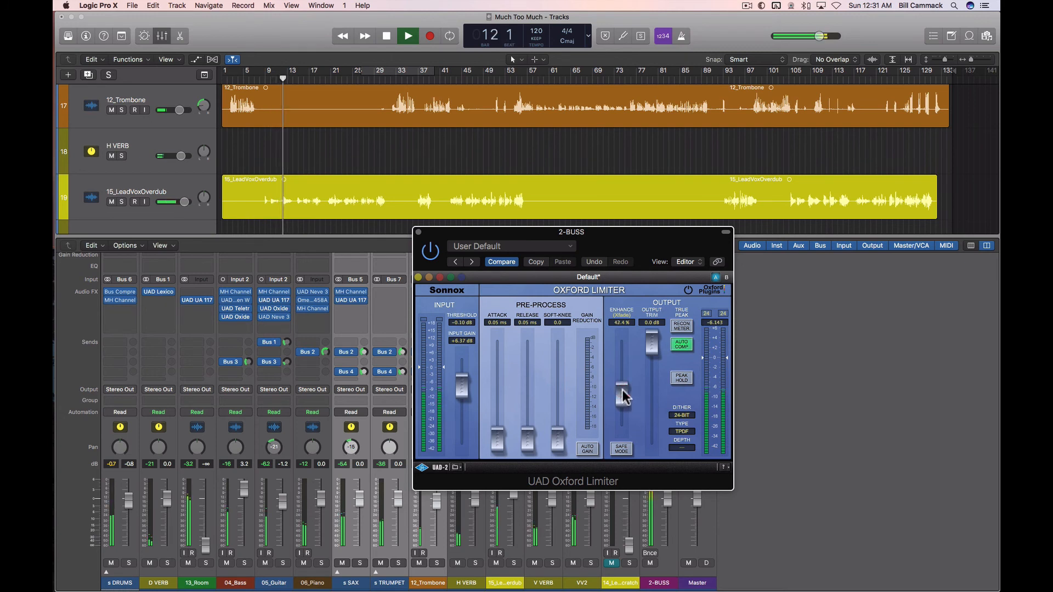
{"action": "left_click", "coordinate": [622, 389]}
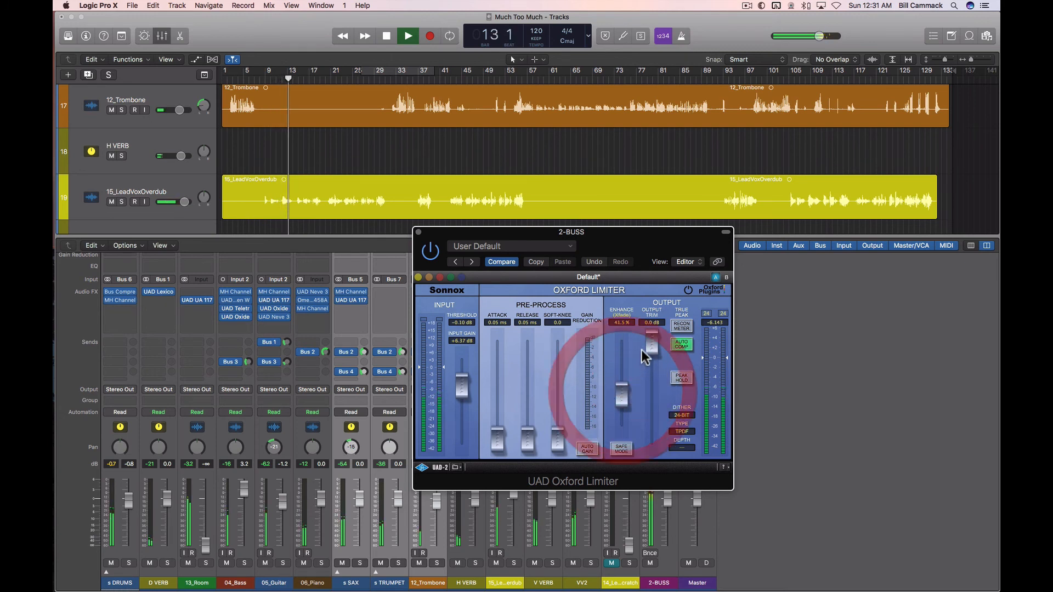
{"action": "left_click", "coordinate": [418, 233]}
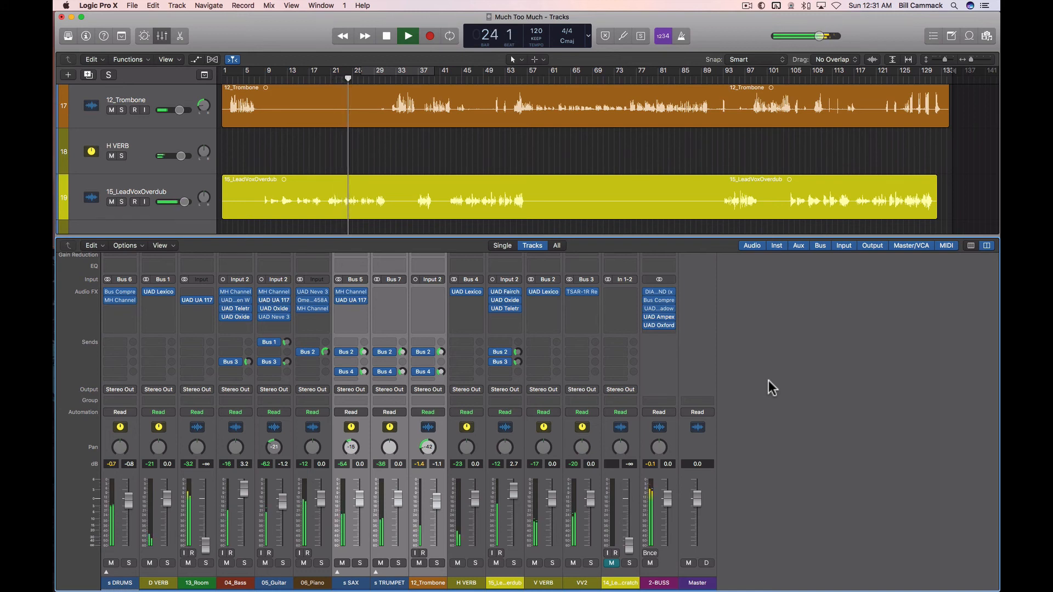
Step: Open the 2-BUSS Bus Compressor clear of the mixer channels, and briefly inspect the Oxford Limiter before closing it
{"action": "left_click", "coordinate": [659, 298]}
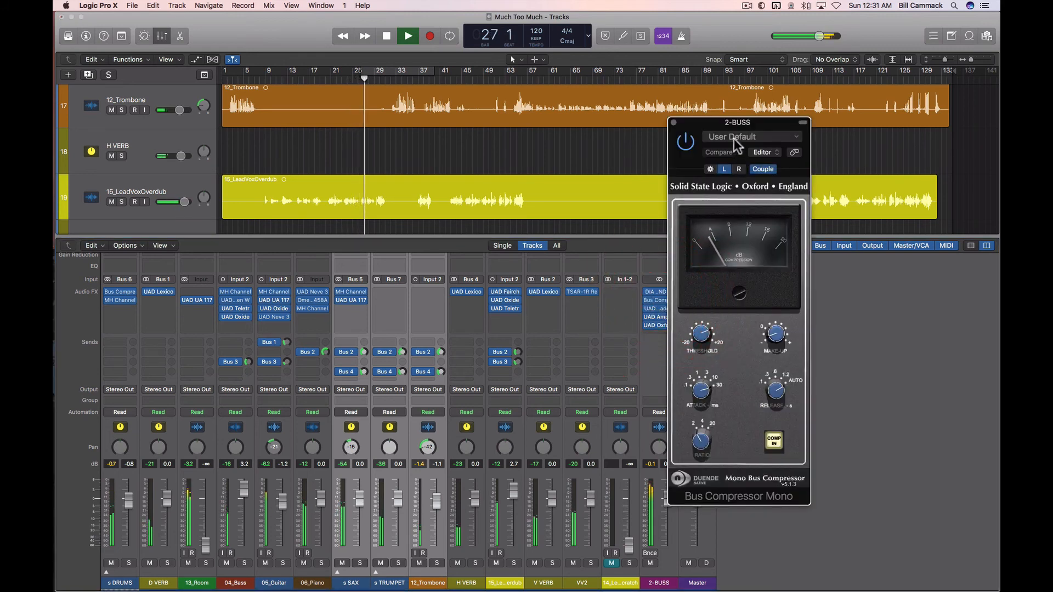
{"action": "left_click_drag", "start_coordinate": [732, 121], "coordinate": [895, 98]}
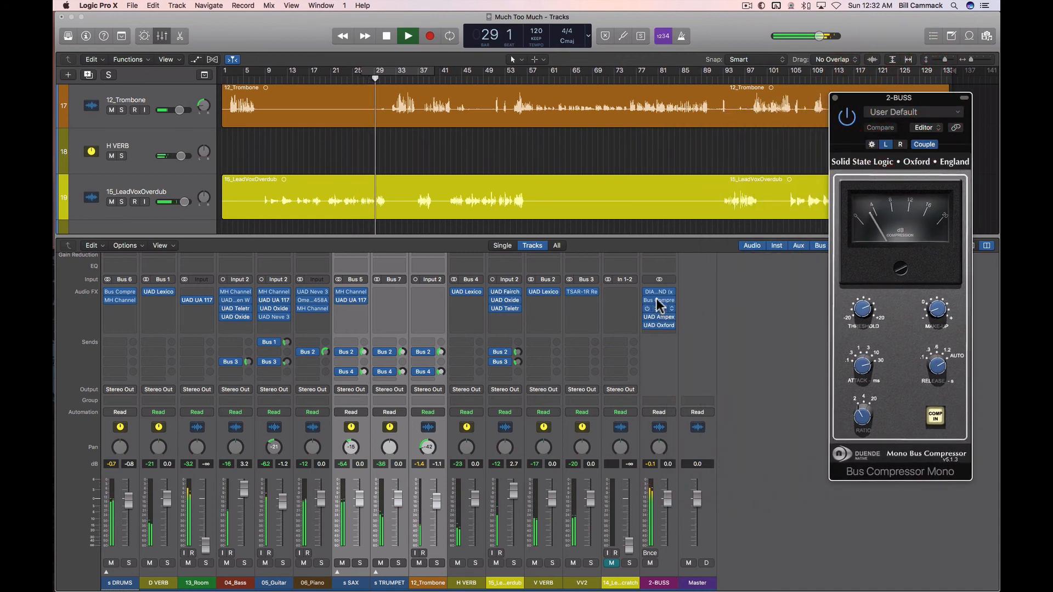
{"action": "mouse_move", "coordinate": [660, 327]}
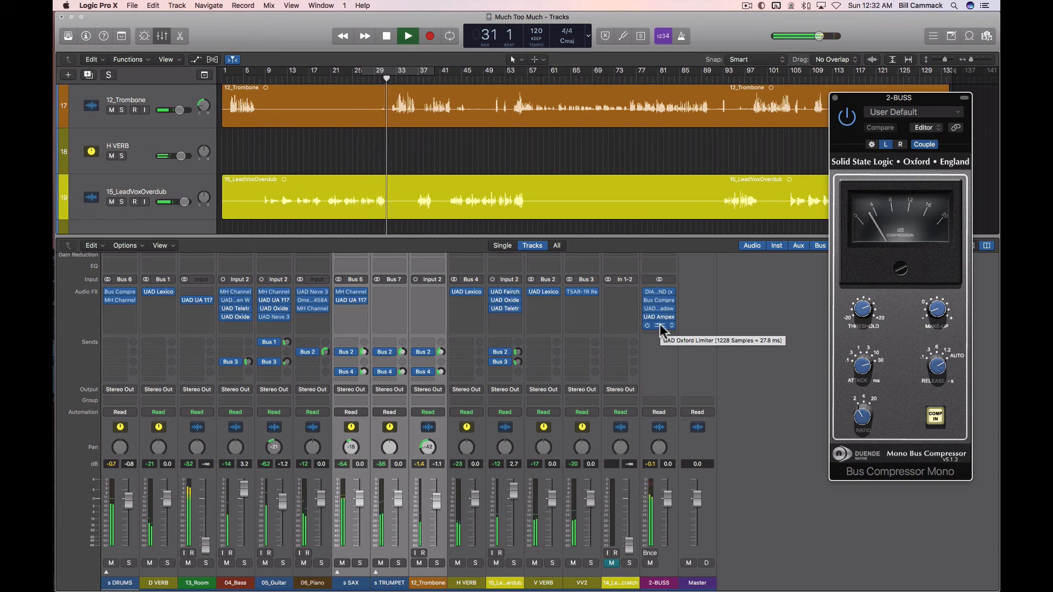
{"action": "left_click", "coordinate": [660, 325]}
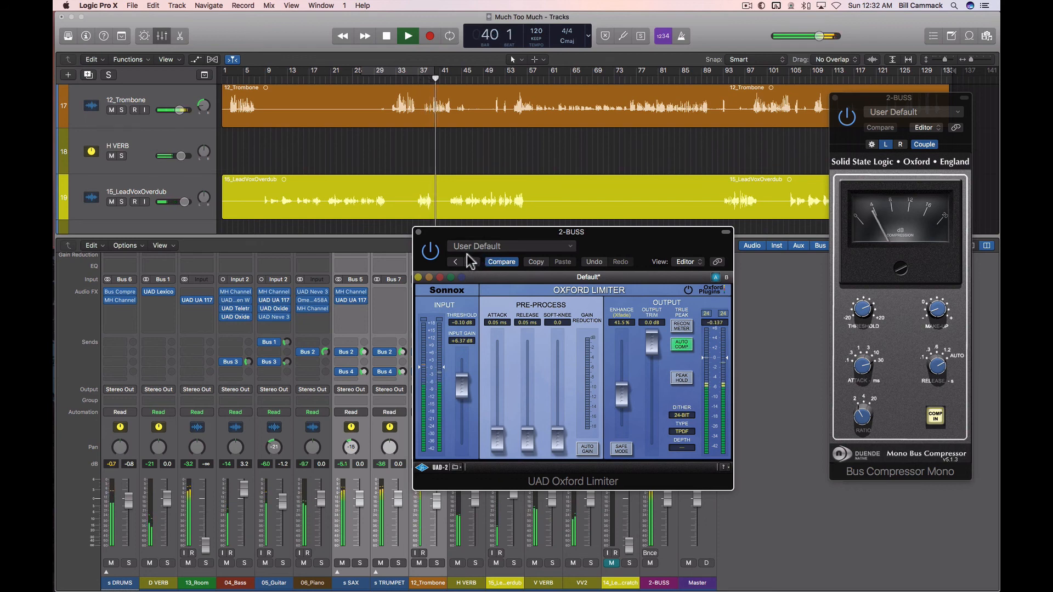
{"action": "left_click", "coordinate": [418, 234]}
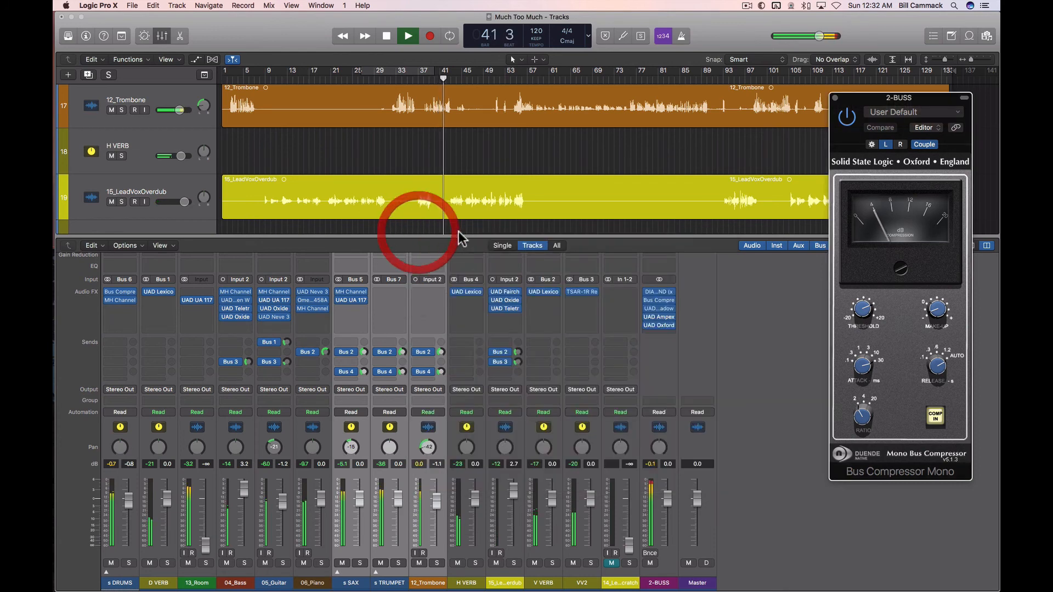
Step: Open the Shadow Hills Mastering Compressor on 2-BUSS and set both of its meters to Output
{"action": "left_click", "coordinate": [660, 308]}
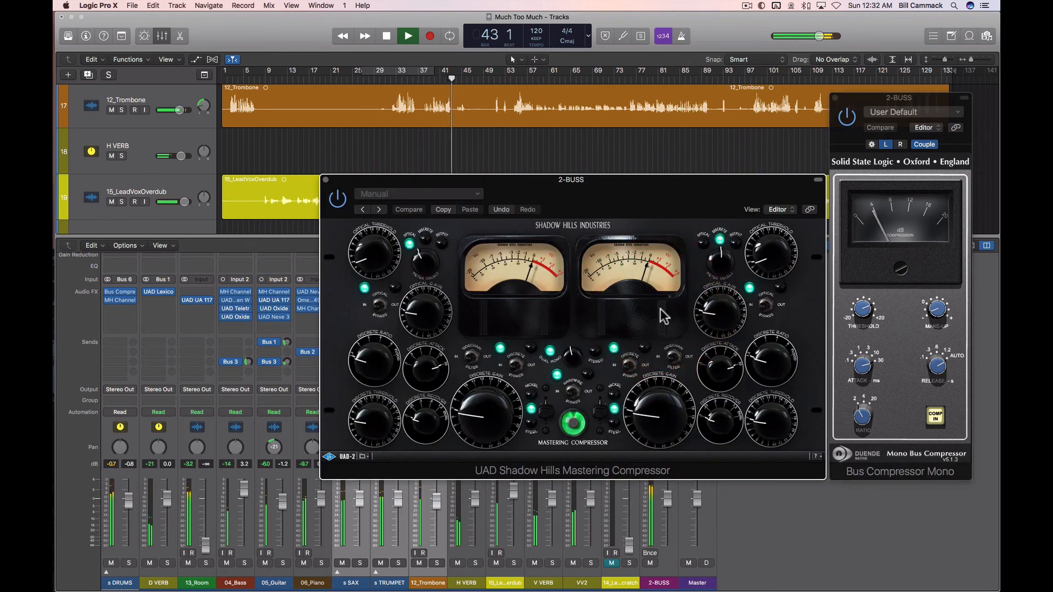
{"action": "left_click", "coordinate": [439, 245]}
{"action": "left_click", "coordinate": [738, 244]}
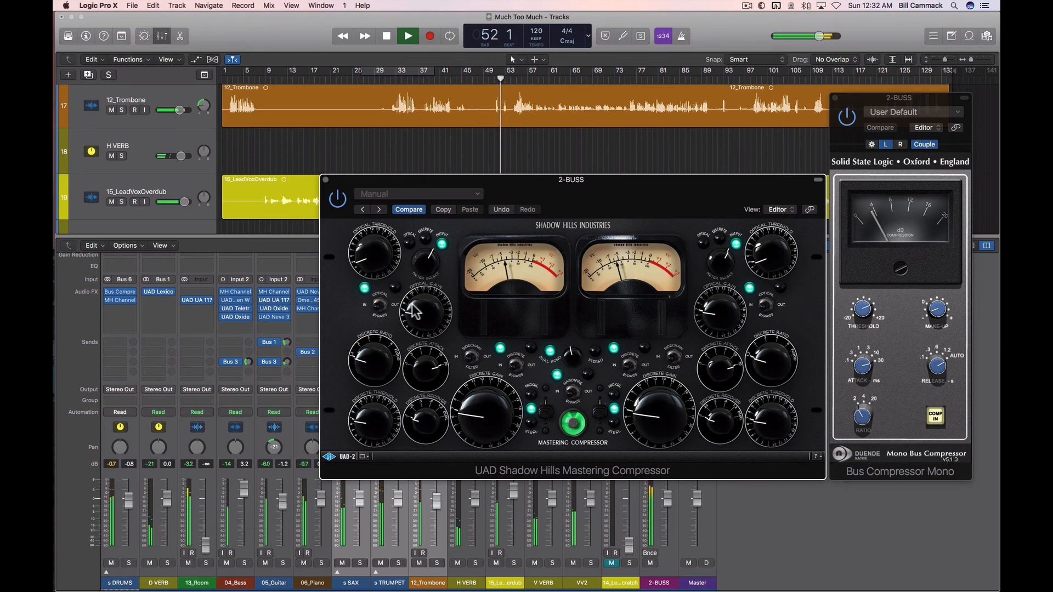
Step: Compare the Mastering Compressor's Discrete and Optical meter readings across both channels, and return both meters to Output
{"action": "left_click", "coordinate": [426, 247]}
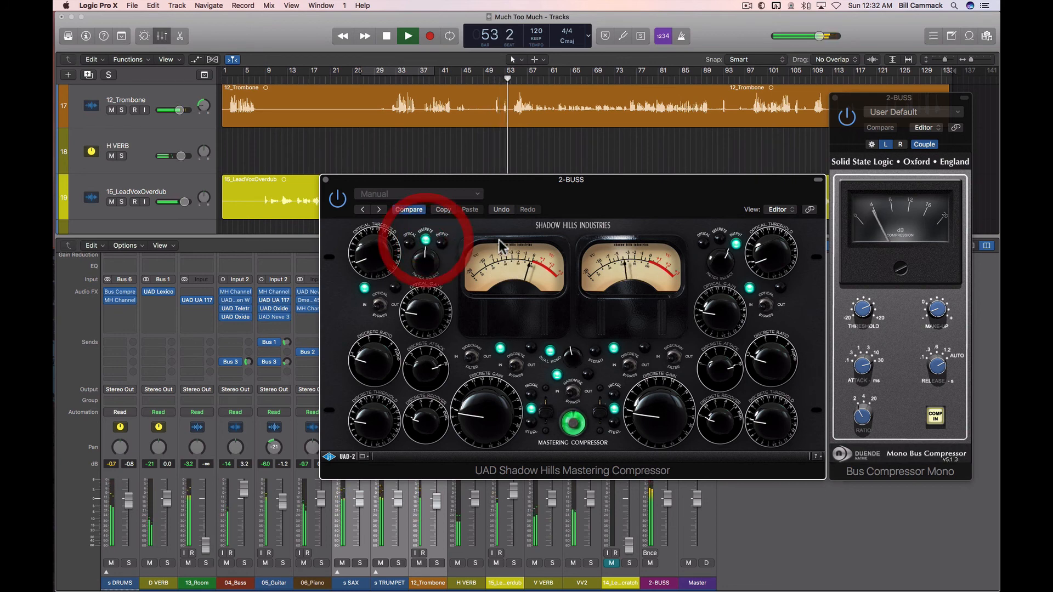
{"action": "left_click", "coordinate": [725, 248]}
{"action": "left_click", "coordinate": [717, 247]}
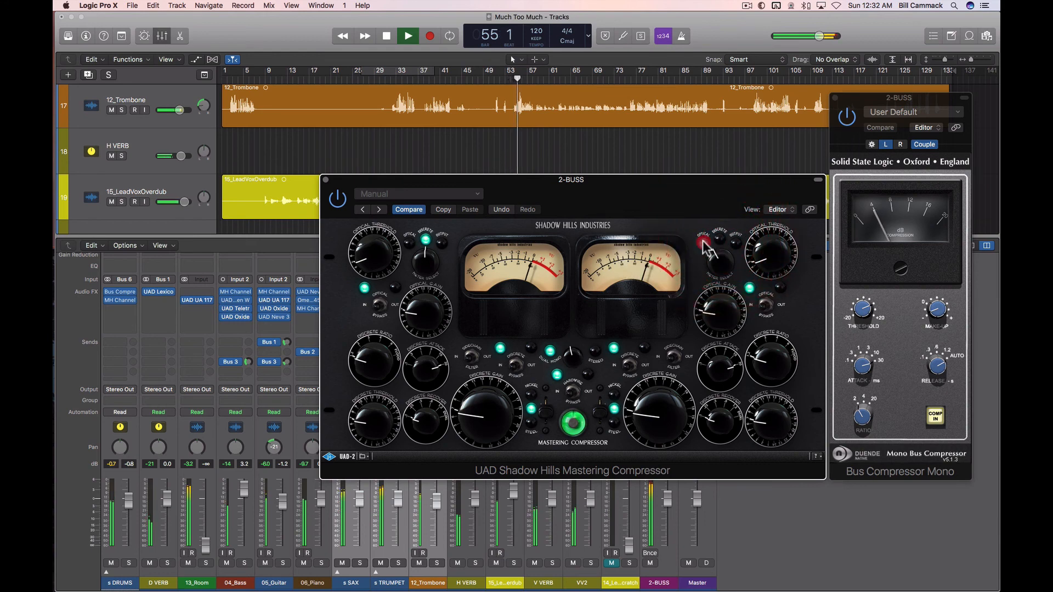
{"action": "left_click", "coordinate": [412, 247]}
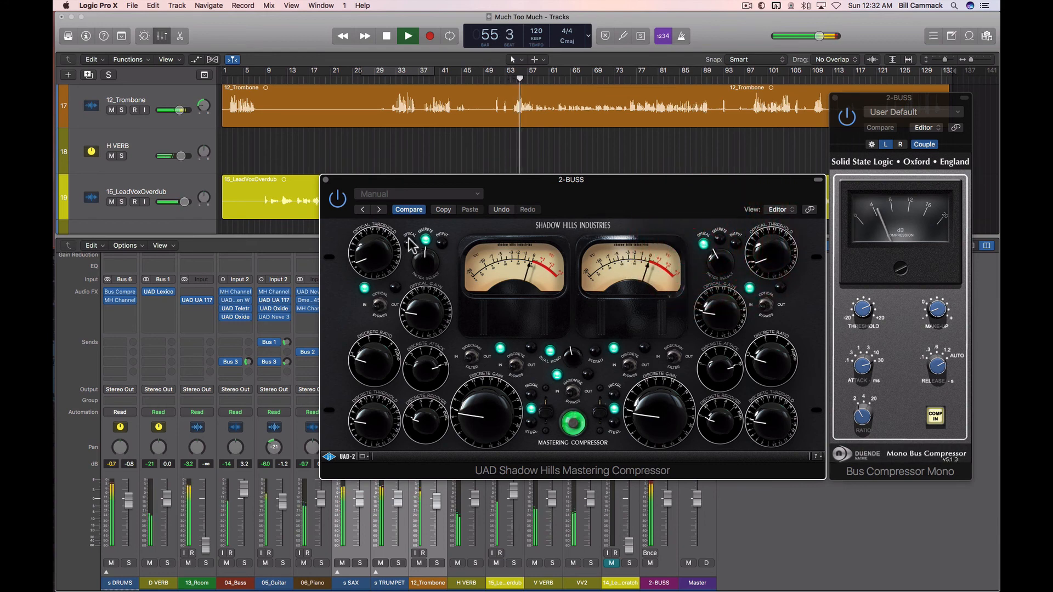
{"action": "left_click", "coordinate": [442, 243]}
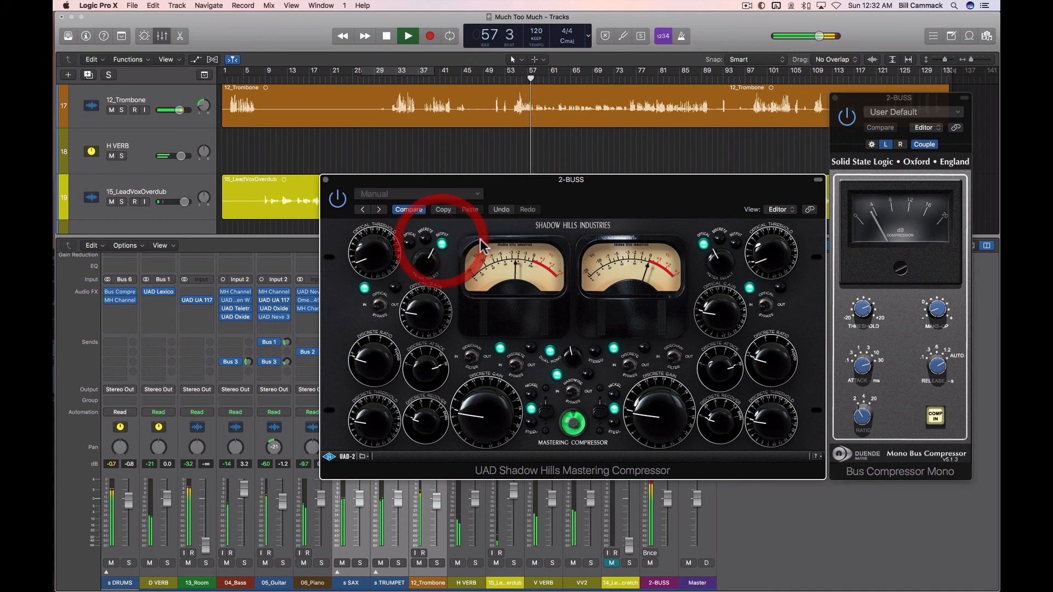
{"action": "left_click", "coordinate": [735, 245]}
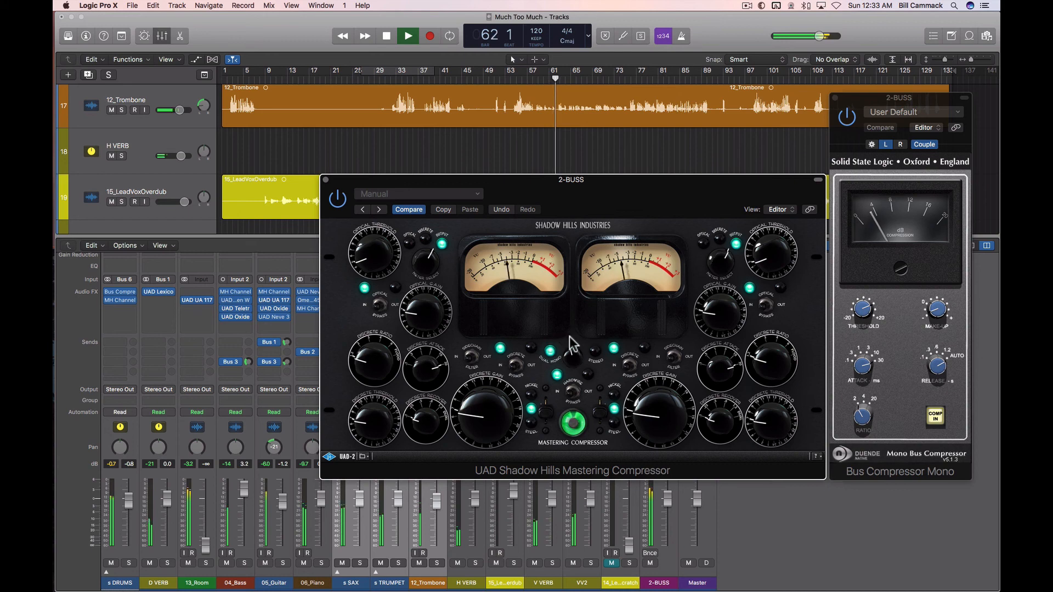
Step: Switch the Mastering Compressor's hardware bypass to Out and back to In to compare the output levels
{"action": "left_click", "coordinate": [571, 392]}
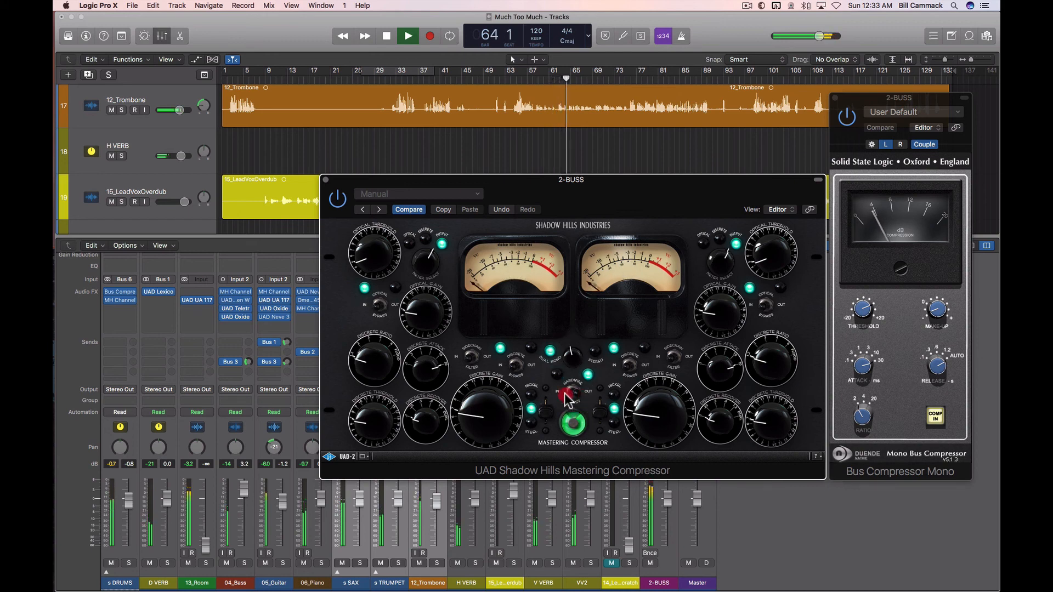
{"action": "left_click", "coordinate": [572, 392]}
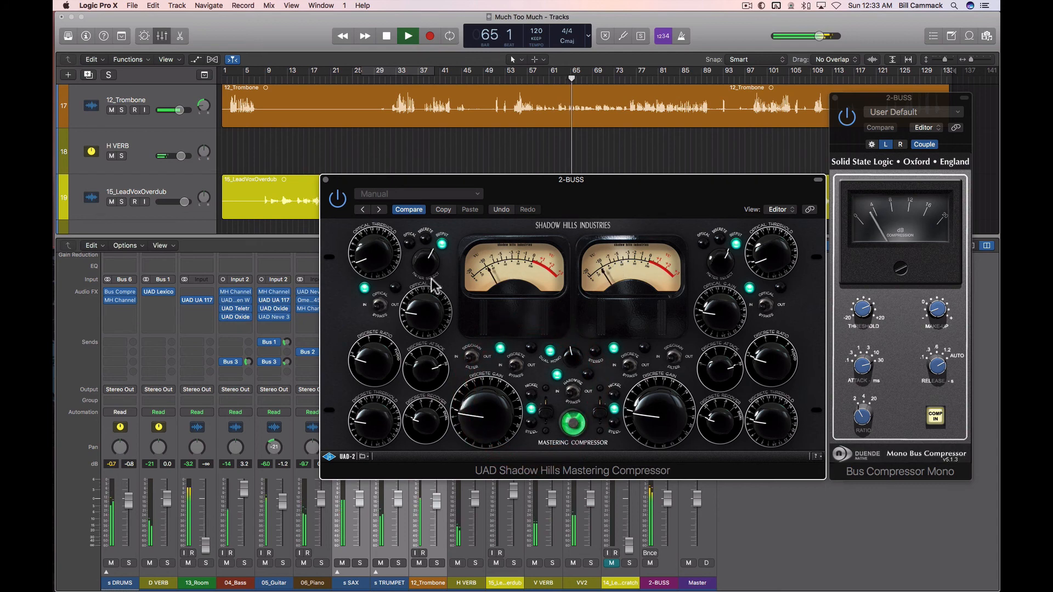
Step: Set the Mastering Compressor's left meter to Optical and its right meter to Discrete, and close the plug-in
{"action": "left_click", "coordinate": [420, 246]}
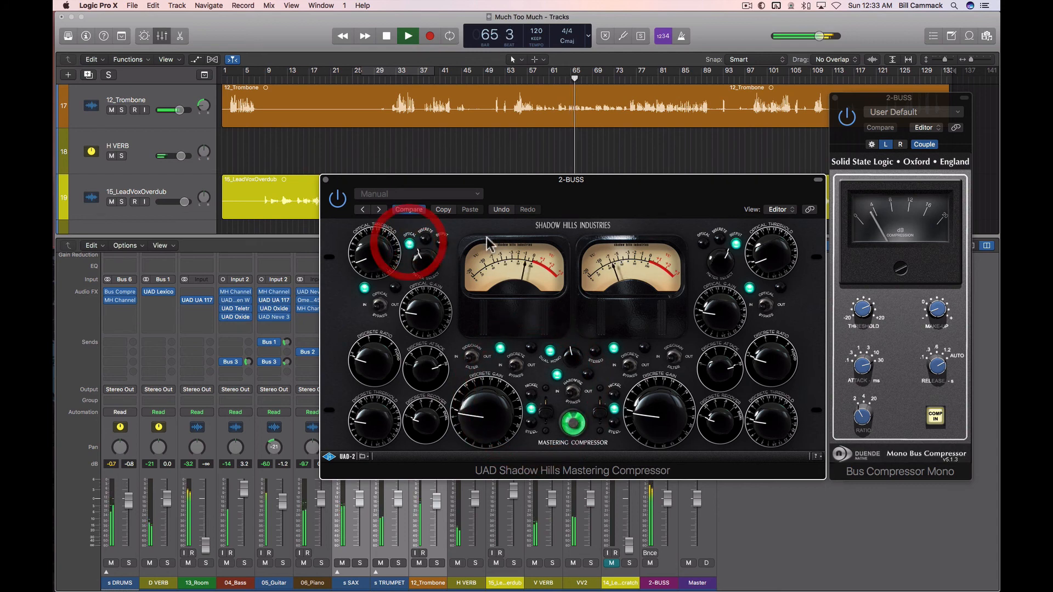
{"action": "left_click", "coordinate": [720, 243]}
{"action": "left_click", "coordinate": [326, 180]}
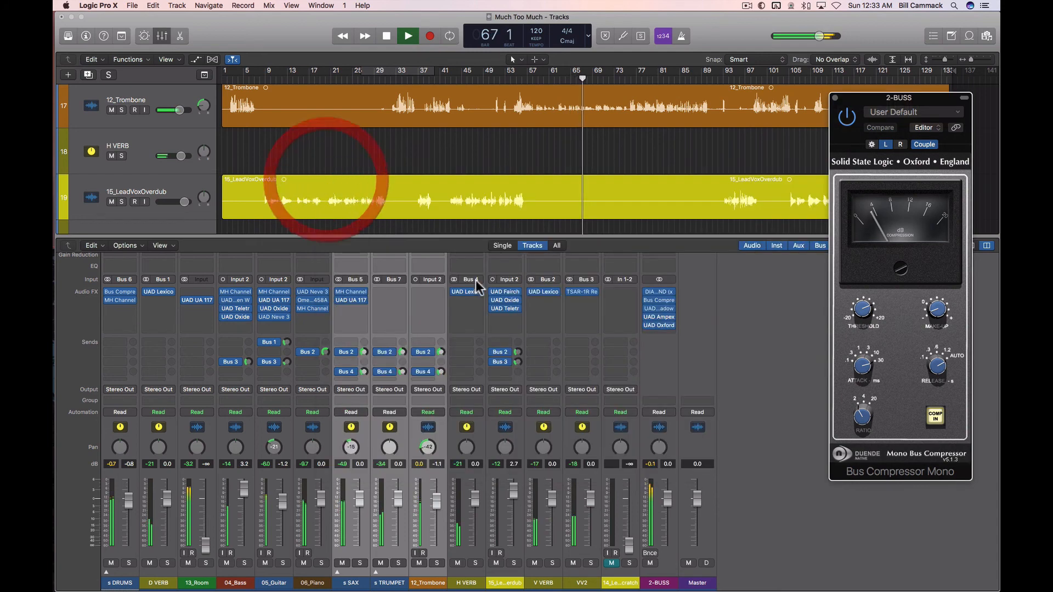
Step: Close and reopen the 2-BUSS Bus Compressor and set its Make-up gain to -4.2 dB
{"action": "left_click", "coordinate": [657, 299]}
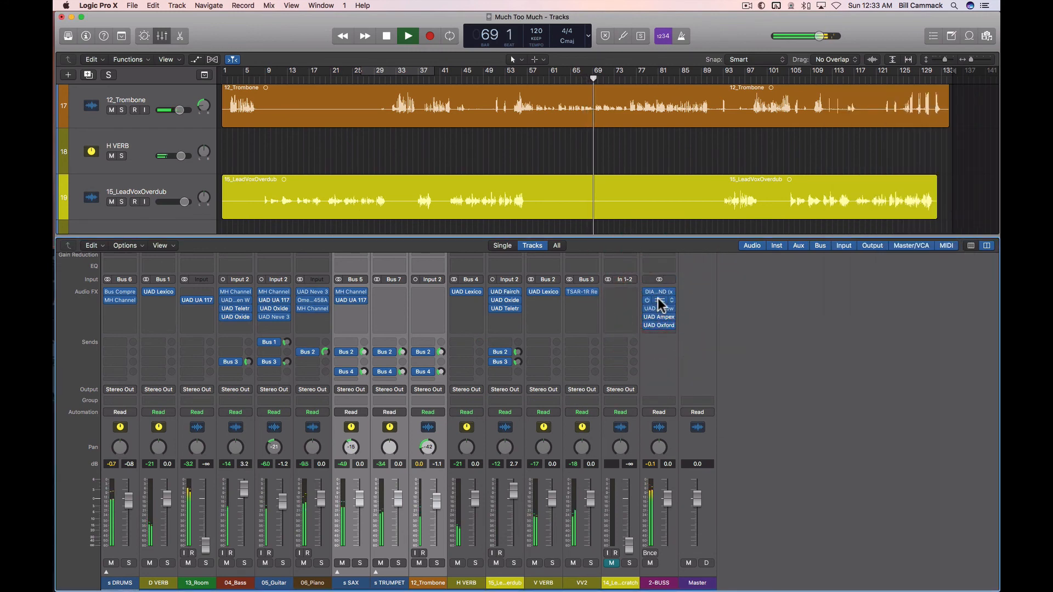
{"action": "left_click", "coordinate": [657, 299]}
{"action": "left_click_drag", "start_coordinate": [939, 319], "coordinate": [935, 312]}
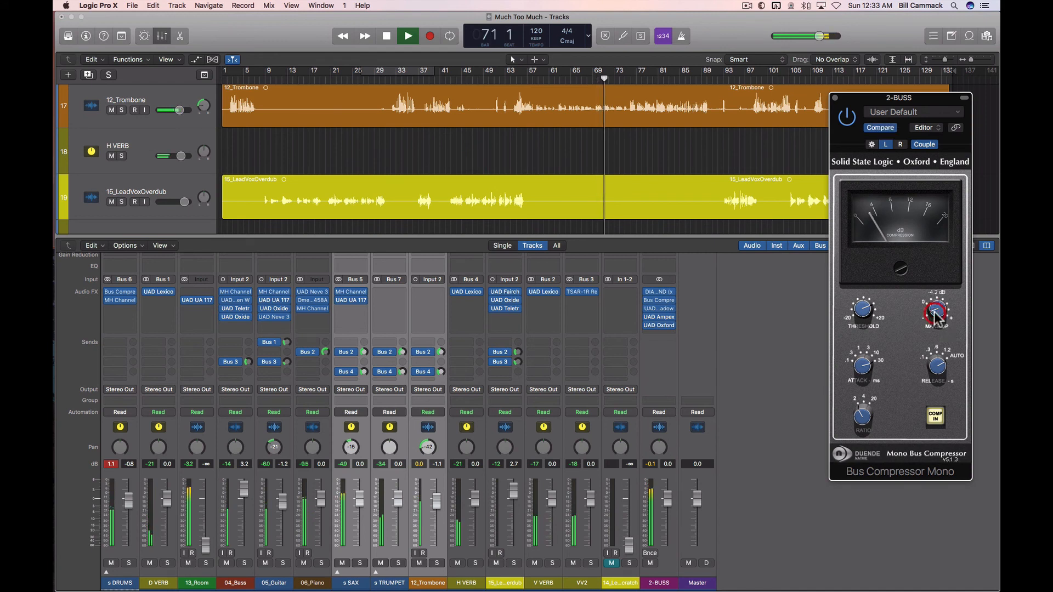
Step: Compare the Bus Compressor's left and right channels, disengaging Couple and engaging it again
{"action": "left_click", "coordinate": [900, 144]}
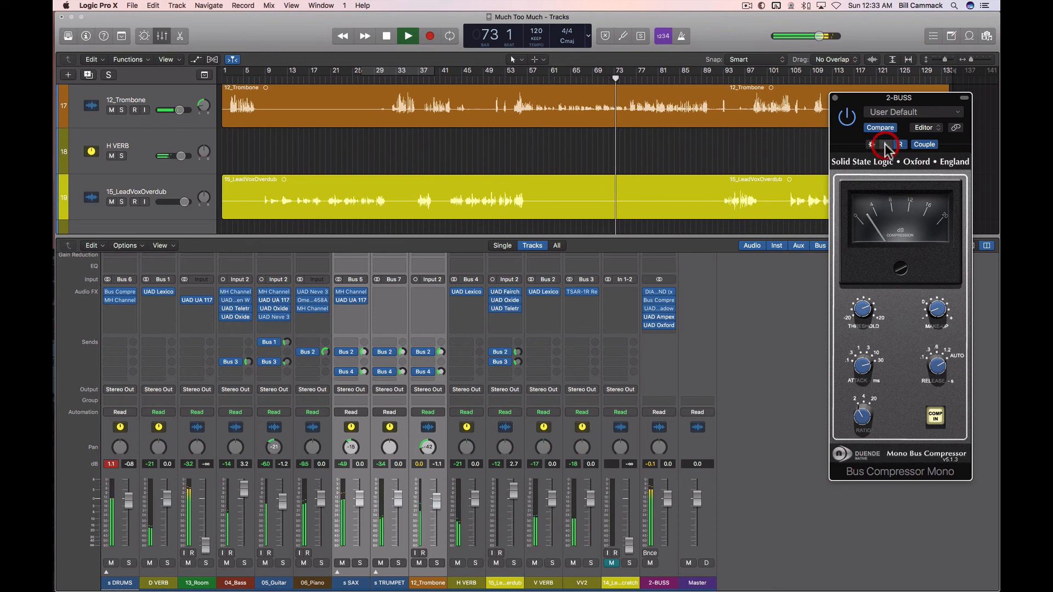
{"action": "left_click", "coordinate": [884, 144]}
{"action": "left_click", "coordinate": [900, 145]}
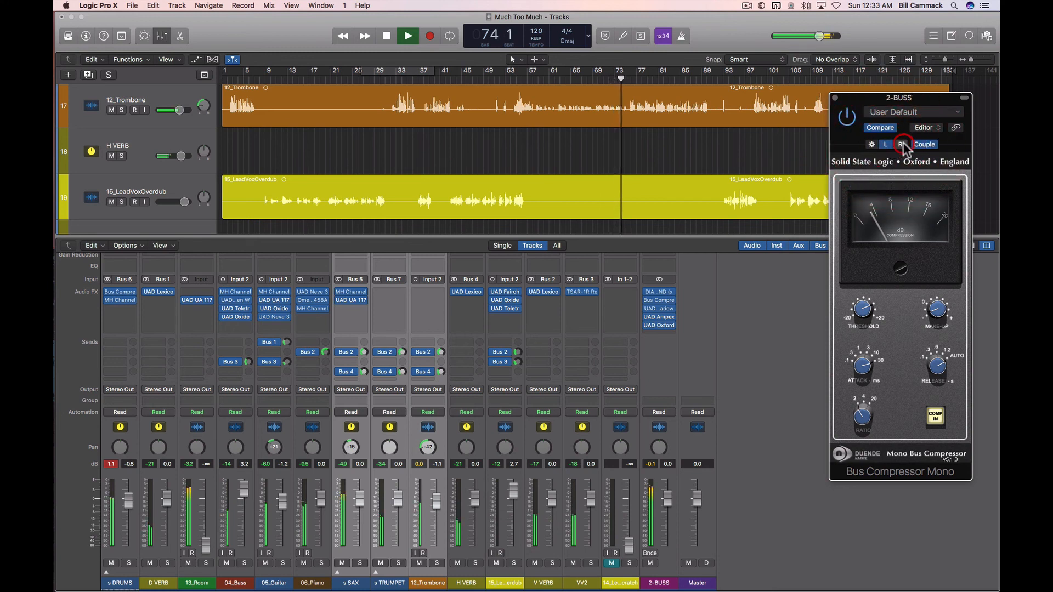
{"action": "left_click", "coordinate": [922, 144]}
{"action": "left_click", "coordinate": [899, 144]}
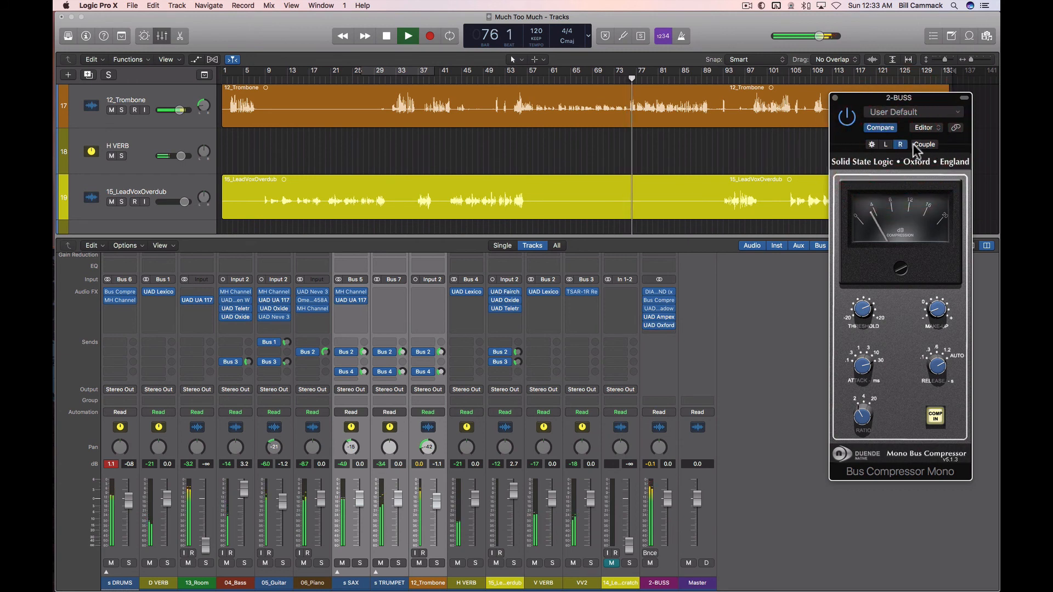
{"action": "left_click", "coordinate": [922, 145]}
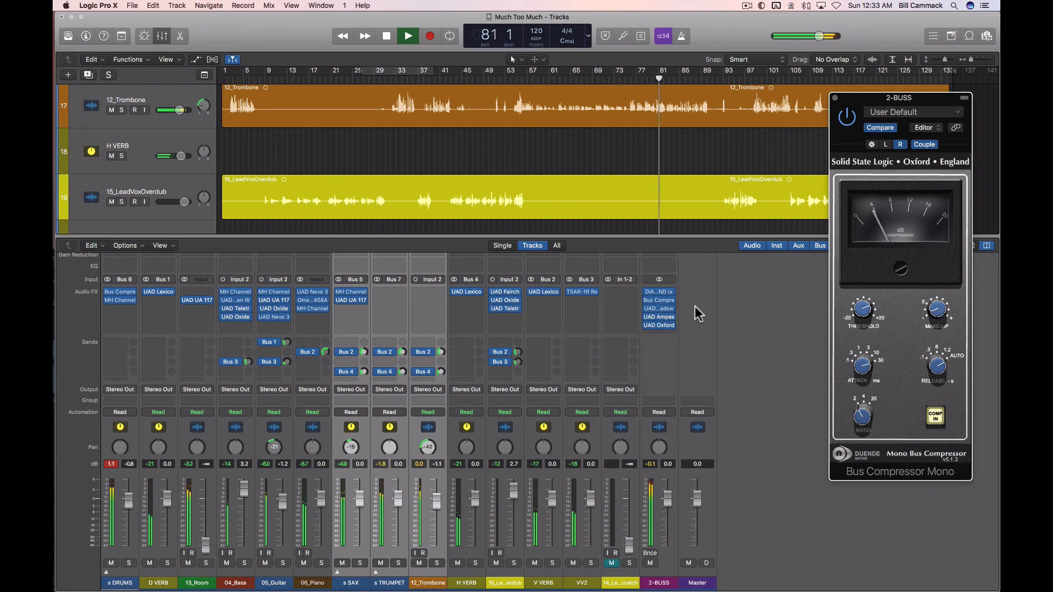
Step: Reopen the Bus Compressor, and bring up the Shadow Hills Mastering Compressor with both meters set to Output
{"action": "left_click", "coordinate": [659, 299]}
{"action": "left_click", "coordinate": [659, 300]}
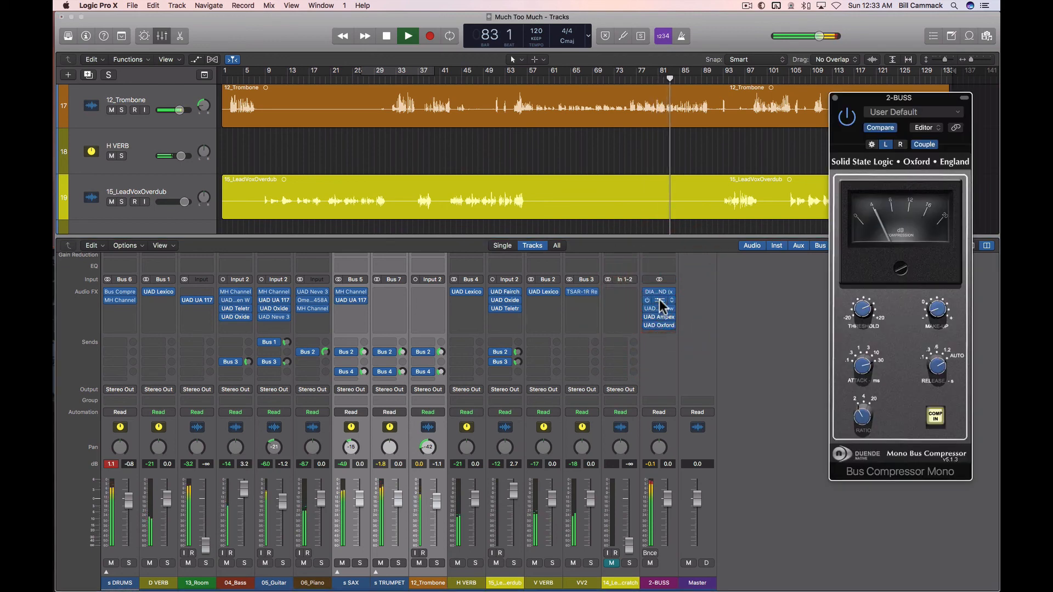
{"action": "left_click", "coordinate": [660, 309]}
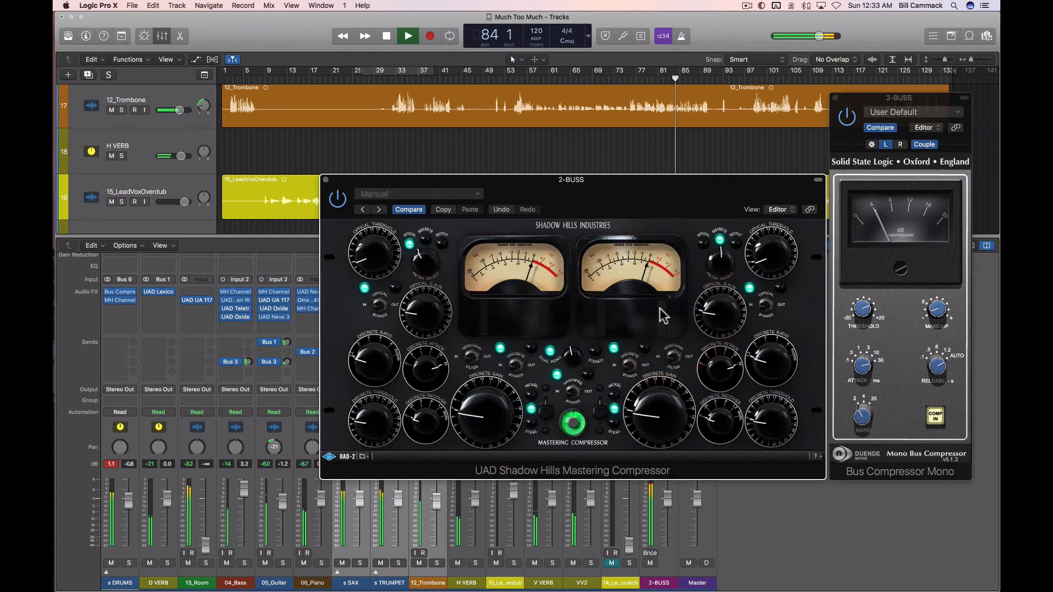
{"action": "left_click", "coordinate": [446, 244]}
{"action": "left_click", "coordinate": [736, 244]}
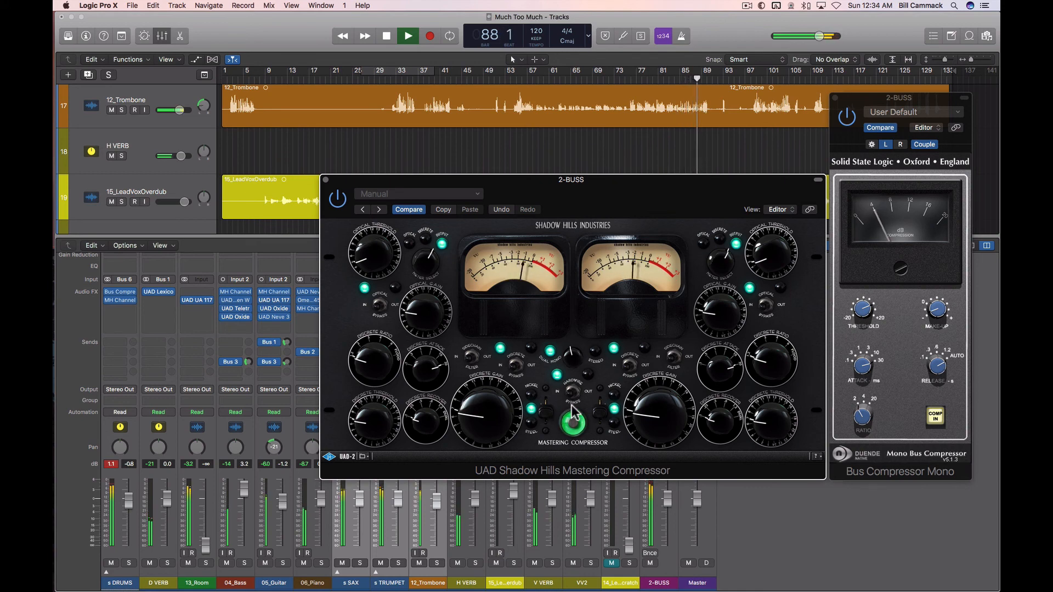
Step: Try the Mastering Compressor in Stereo mode and return it to Dual Mono
{"action": "left_click", "coordinate": [571, 334]}
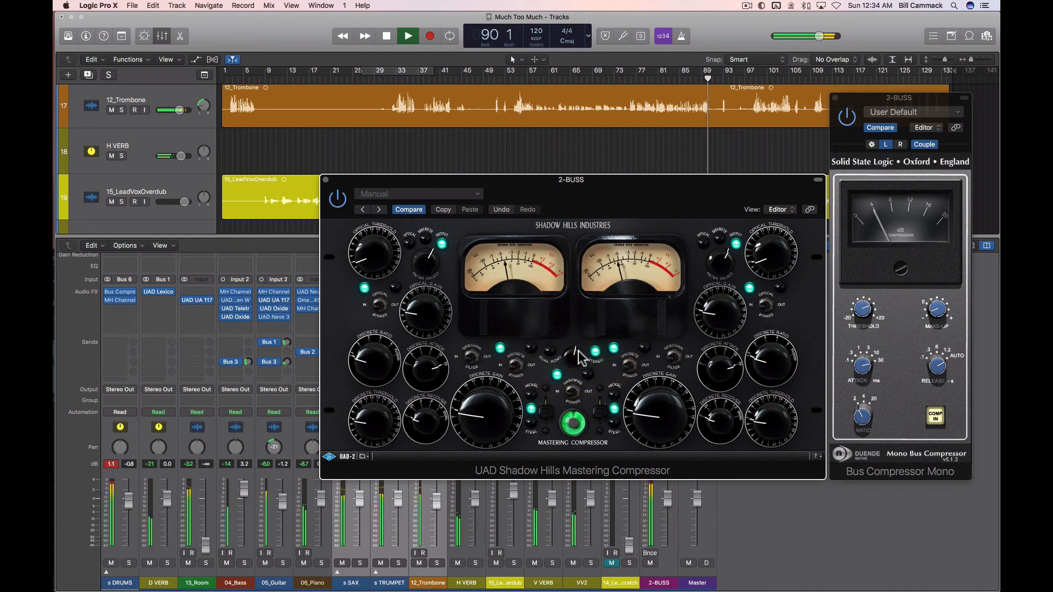
{"action": "left_click", "coordinate": [571, 383]}
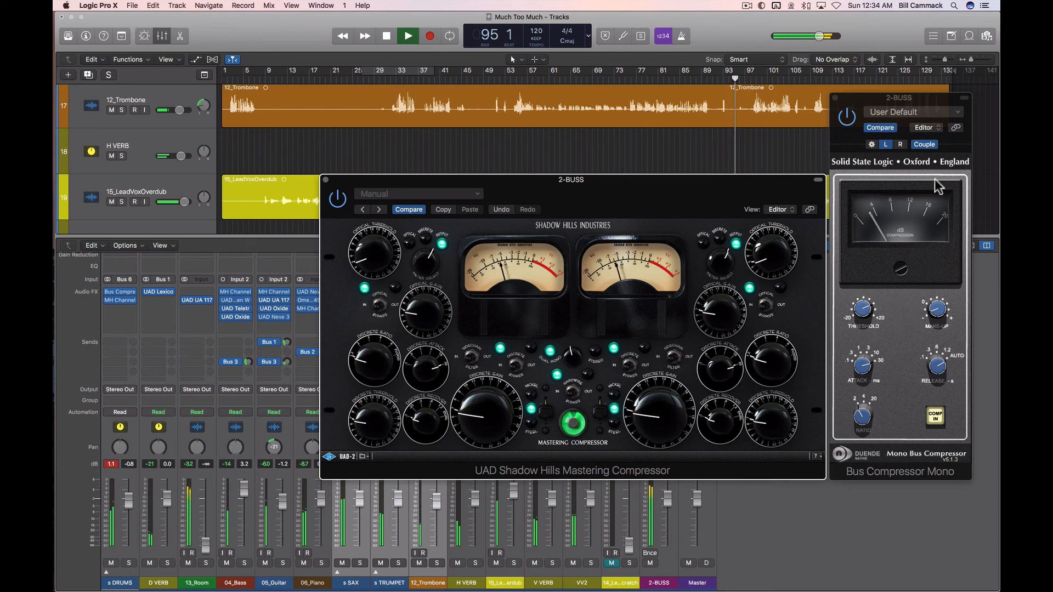
Step: Set the Bus Compressor's right-channel Make-up to -3.7 dB and switch both Mastering Compressor meters to Optical
{"action": "left_click", "coordinate": [900, 145]}
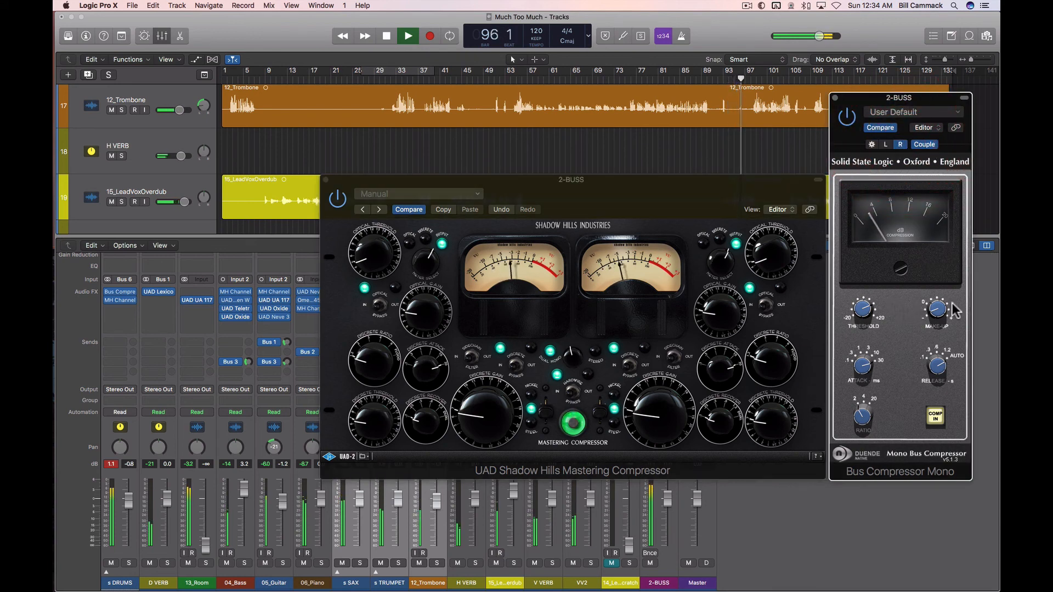
{"action": "left_click_drag", "start_coordinate": [938, 315], "coordinate": [937, 312]}
{"action": "left_click", "coordinate": [406, 242]}
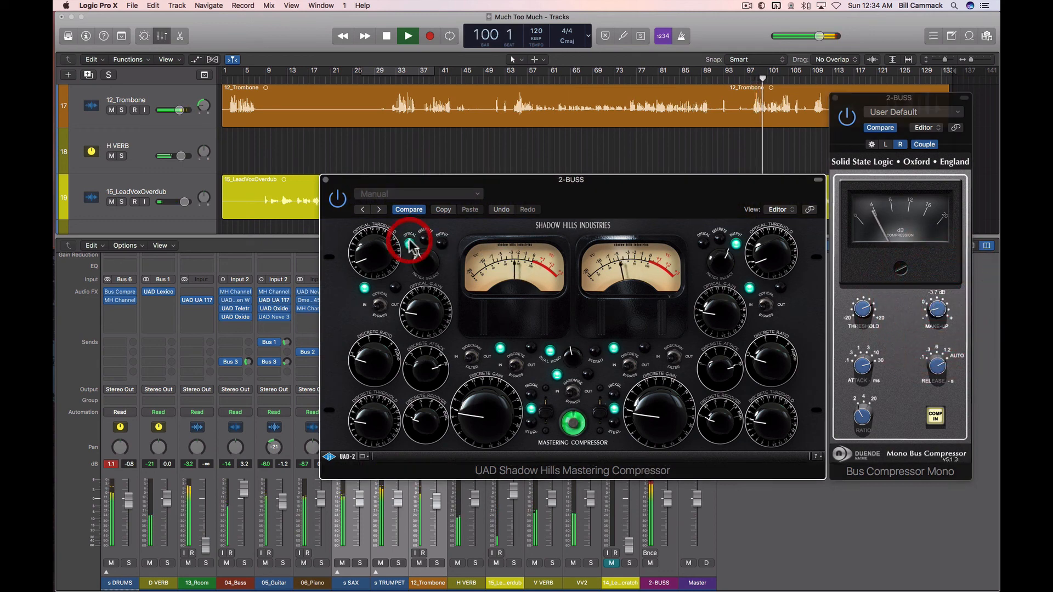
{"action": "left_click", "coordinate": [703, 243]}
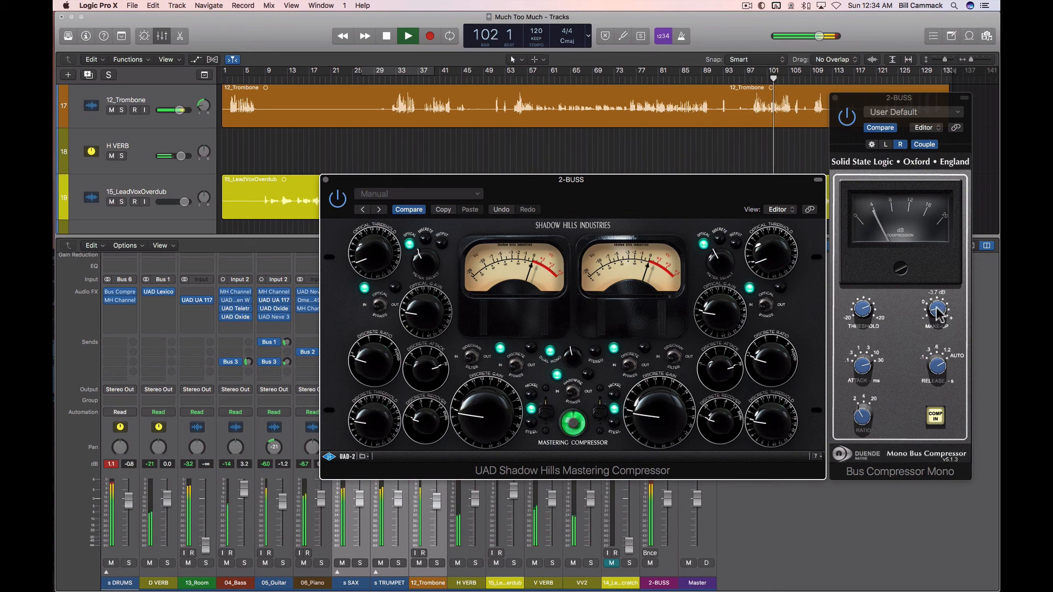
Step: Set the Bus Compressor's right-channel Make-up to -3.4 dB and show its left channel
{"action": "left_click_drag", "start_coordinate": [939, 315], "coordinate": [945, 323]}
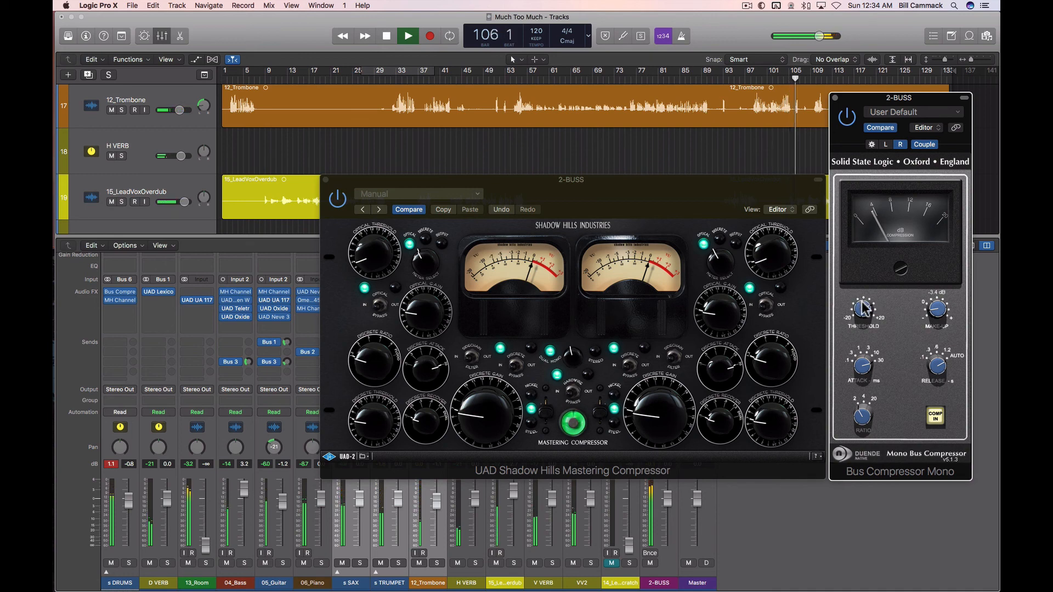
{"action": "left_click", "coordinate": [885, 144]}
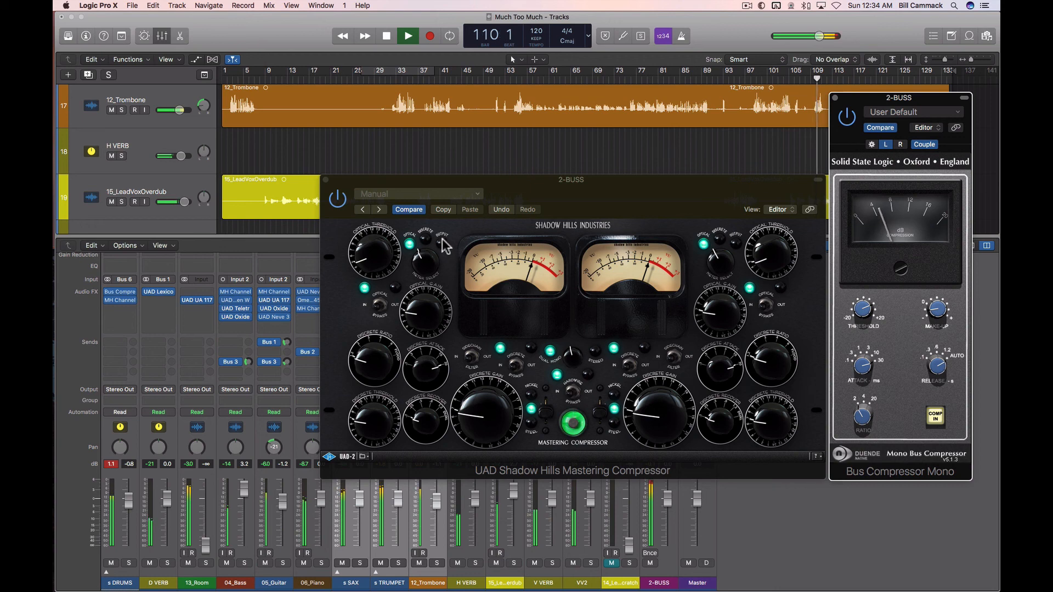
Step: Switch both Shadow Hills Mastering Compressor meters to Output to compare the left and right levels during playback
{"action": "left_click", "coordinate": [424, 236]}
{"action": "left_click", "coordinate": [737, 247]}
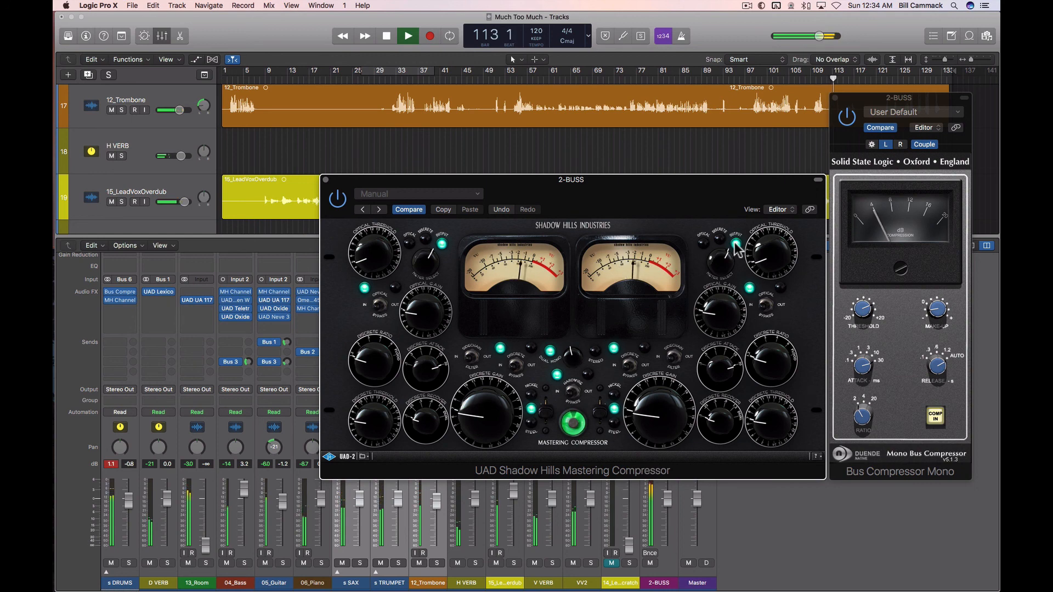
{"action": "left_click", "coordinate": [735, 243]}
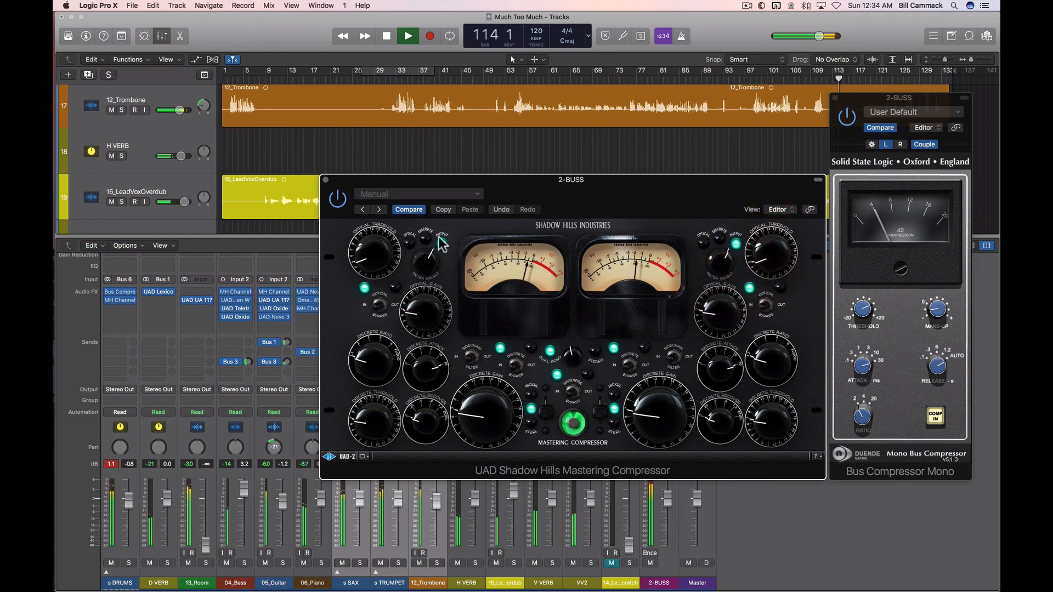
Step: Set the Mastering Compressor's left meter to Optical and its right meter to Discrete, and close the plug-in
{"action": "left_click", "coordinate": [410, 240]}
{"action": "left_click", "coordinate": [718, 242]}
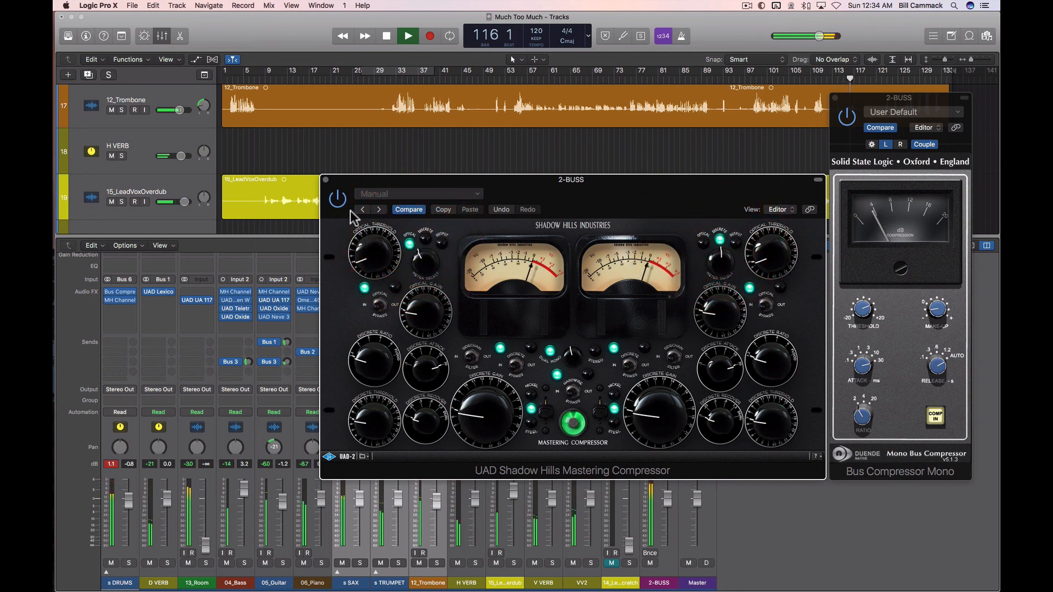
{"action": "left_click", "coordinate": [326, 180]}
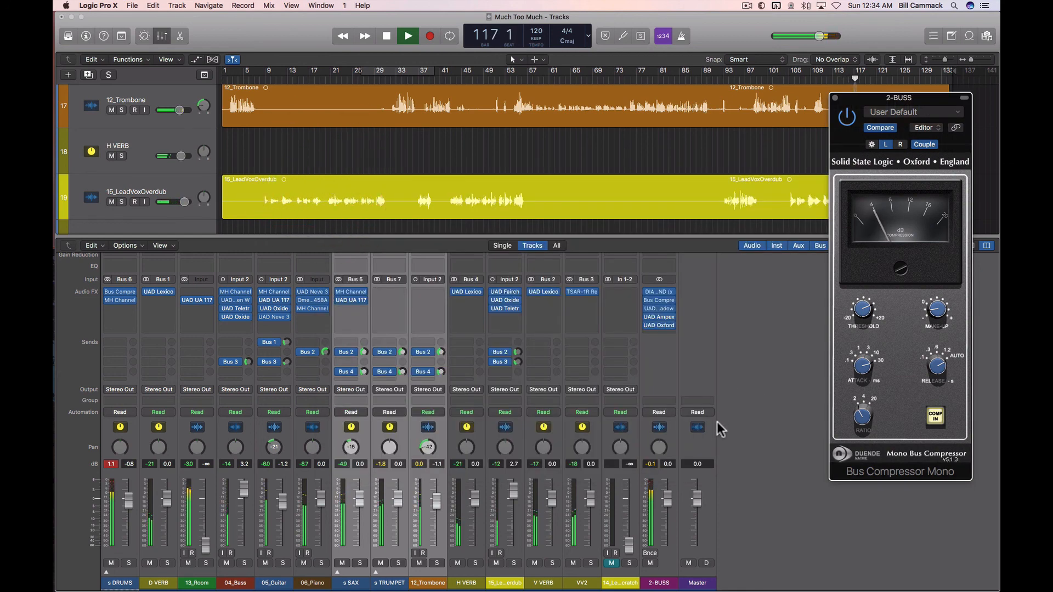
Step: Nudge the LF band knob of the DIAMOND EQ on the 2-BUSS, and close the EQ and the Bus Compressor
{"action": "left_click", "coordinate": [657, 291]}
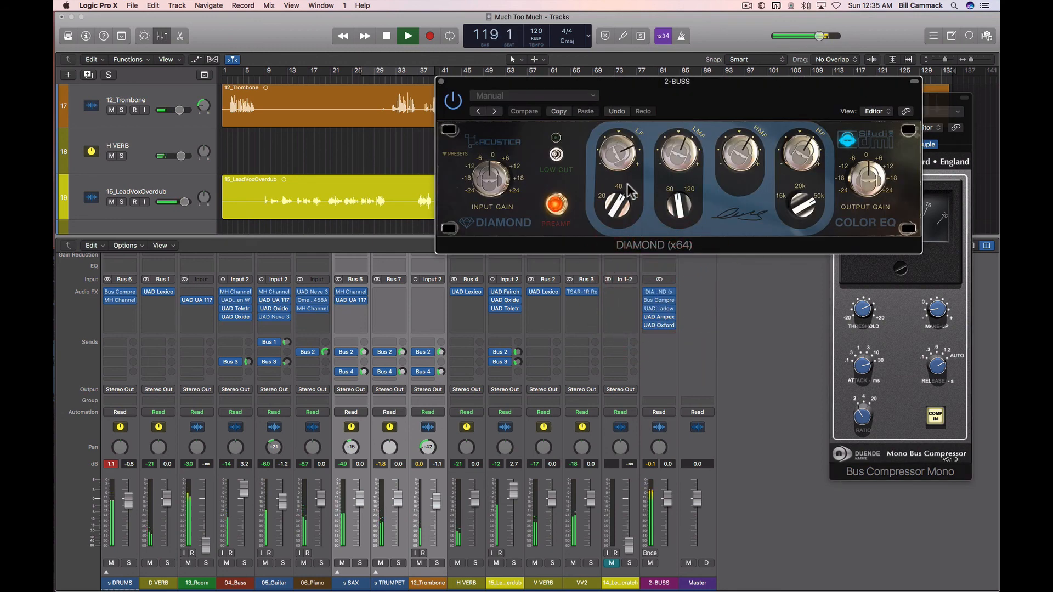
{"action": "left_click", "coordinate": [620, 160]}
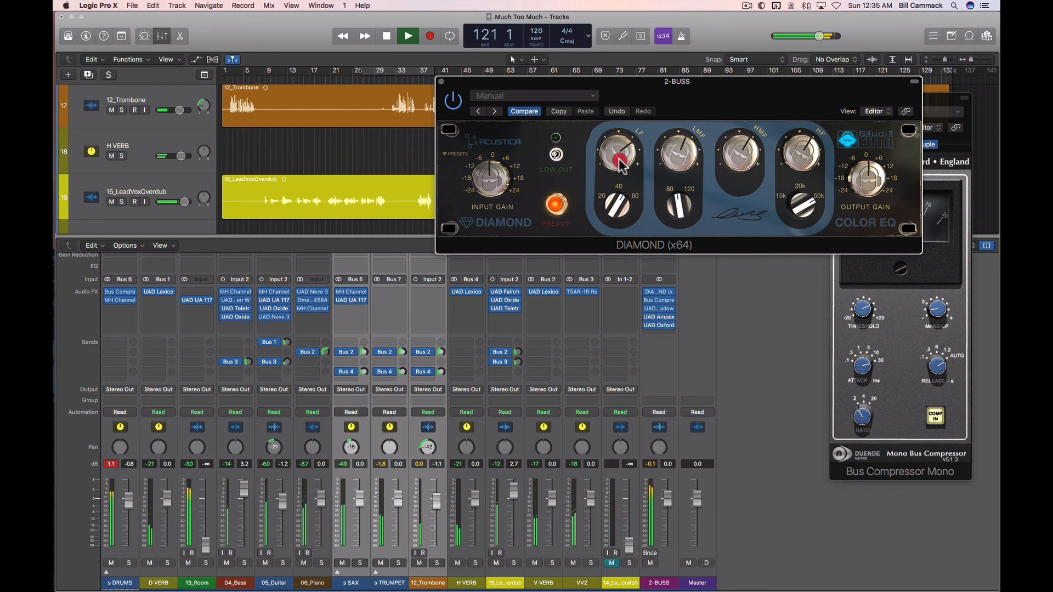
{"action": "left_click", "coordinate": [619, 162]}
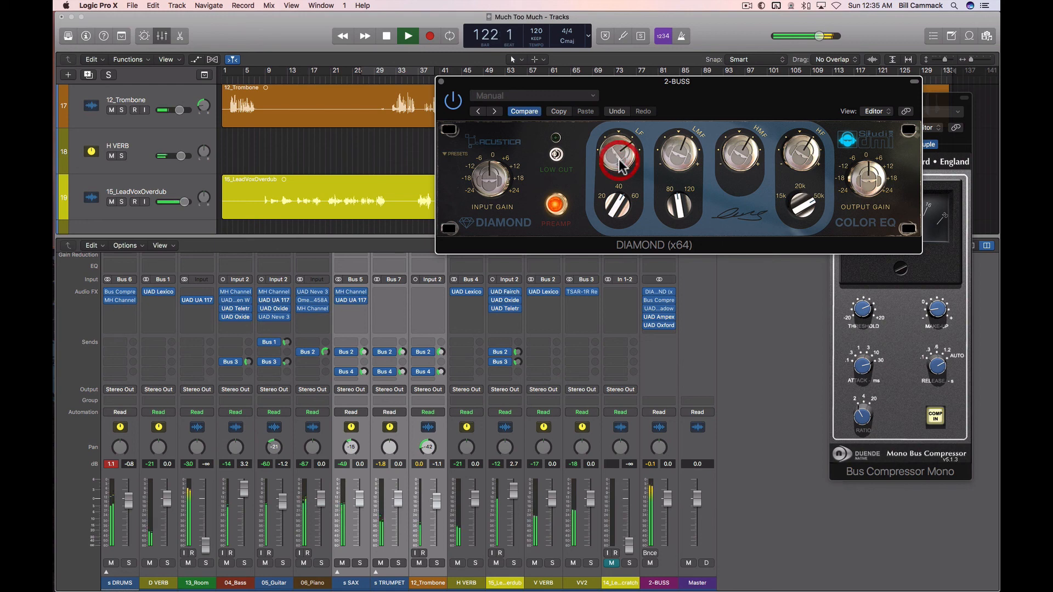
{"action": "left_click_drag", "start_coordinate": [564, 86], "coordinate": [414, 94]}
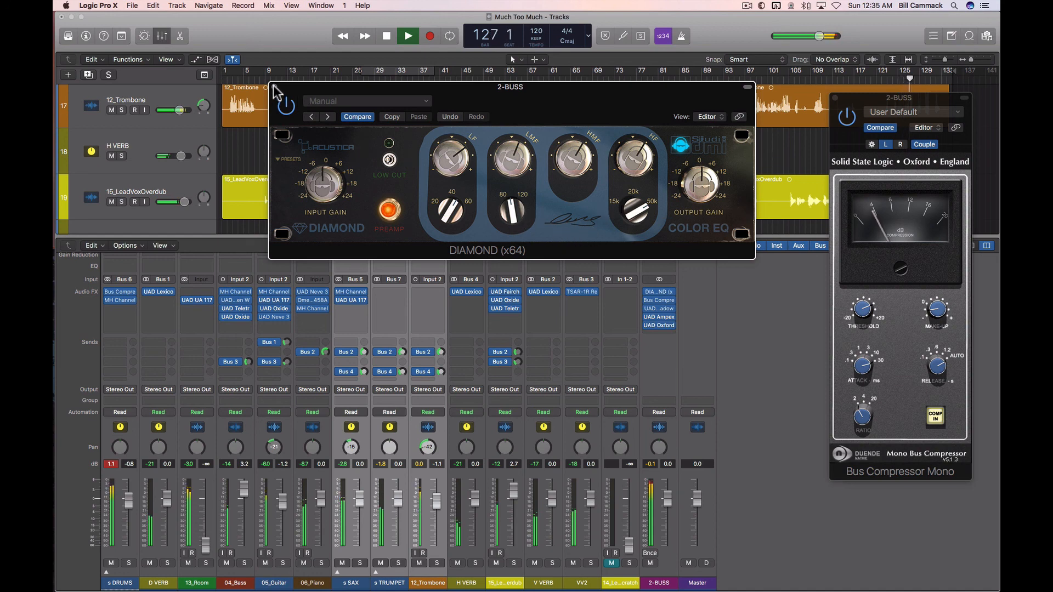
{"action": "left_click", "coordinate": [274, 86]}
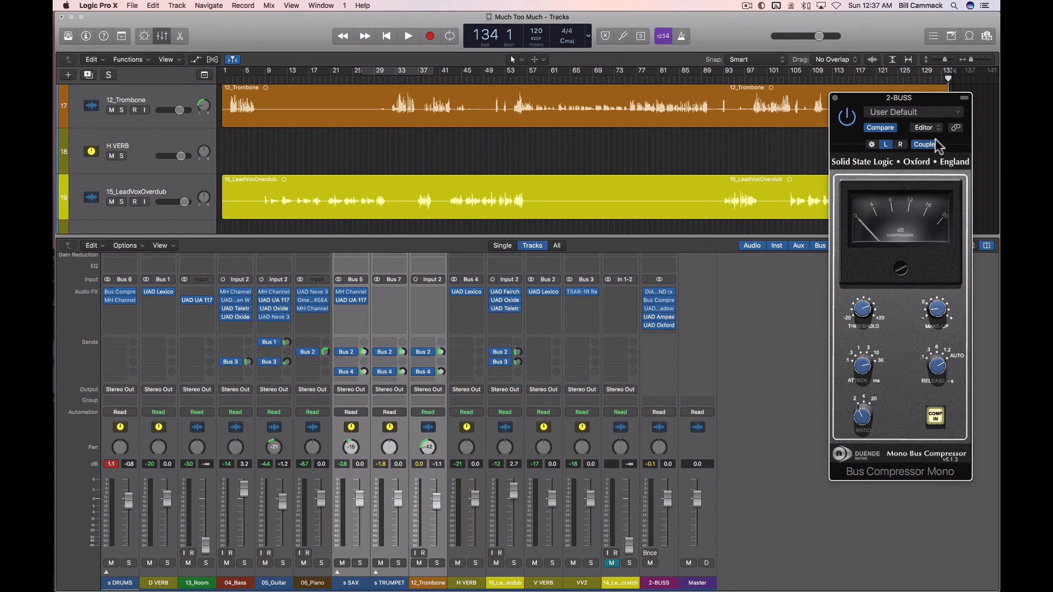
{"action": "left_click", "coordinate": [835, 97]}
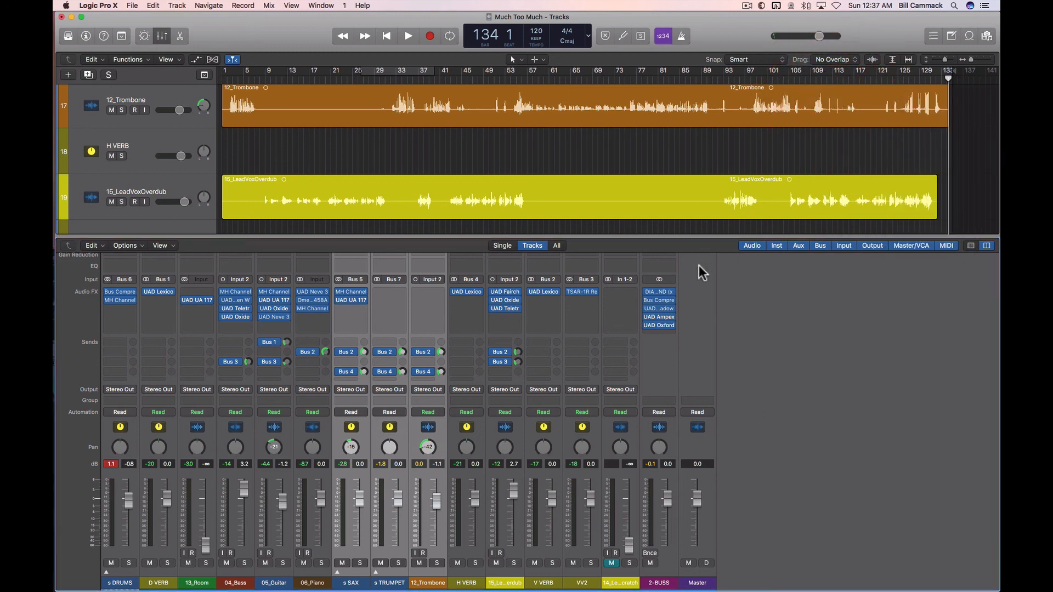
Step: Review the settings of the DIAMOND EQ, Bus Compressor and Mastering Compressor on the 2-BUSS in turn
{"action": "left_click", "coordinate": [659, 292]}
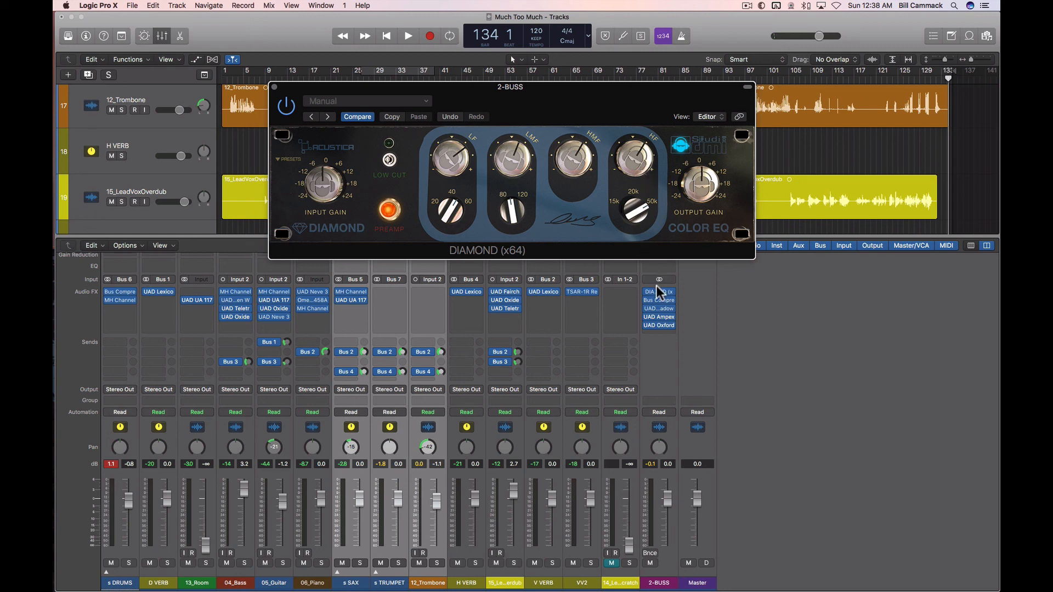
{"action": "left_click", "coordinate": [657, 300]}
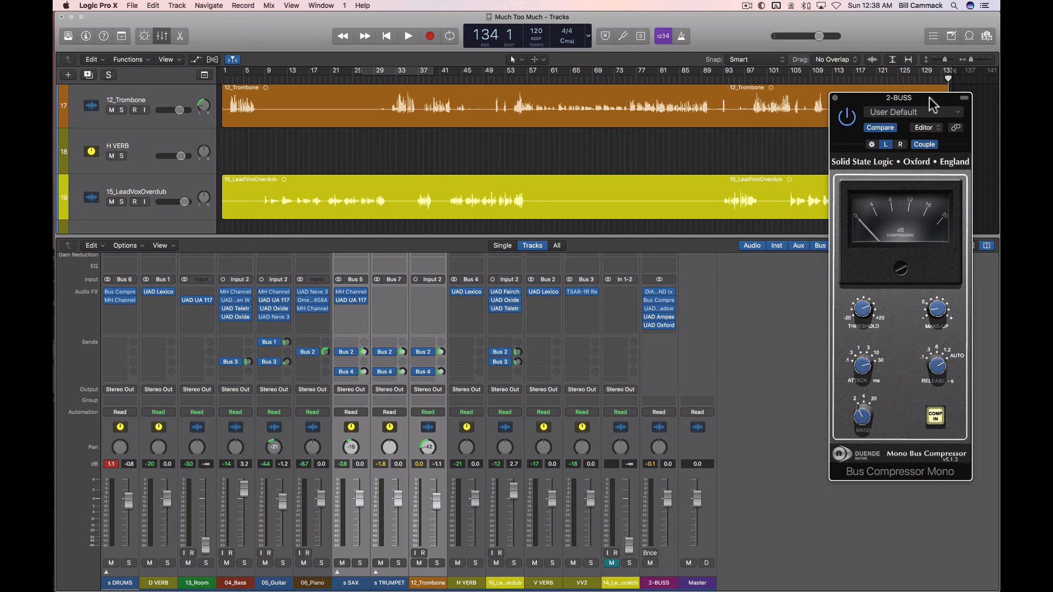
{"action": "left_click_drag", "start_coordinate": [929, 97], "coordinate": [612, 76]}
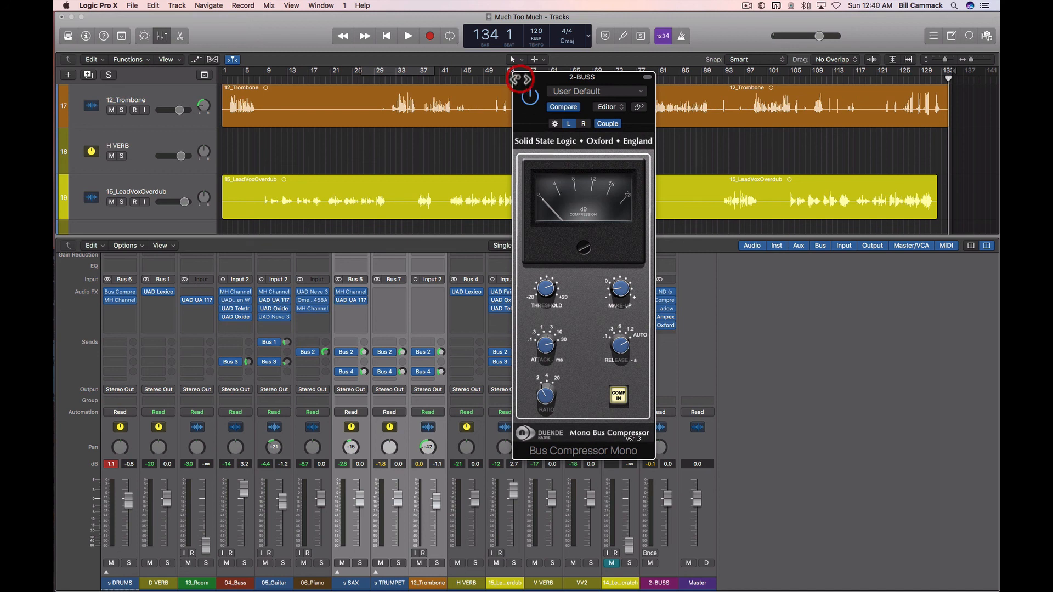
{"action": "left_click", "coordinate": [518, 77]}
{"action": "left_click", "coordinate": [656, 307]}
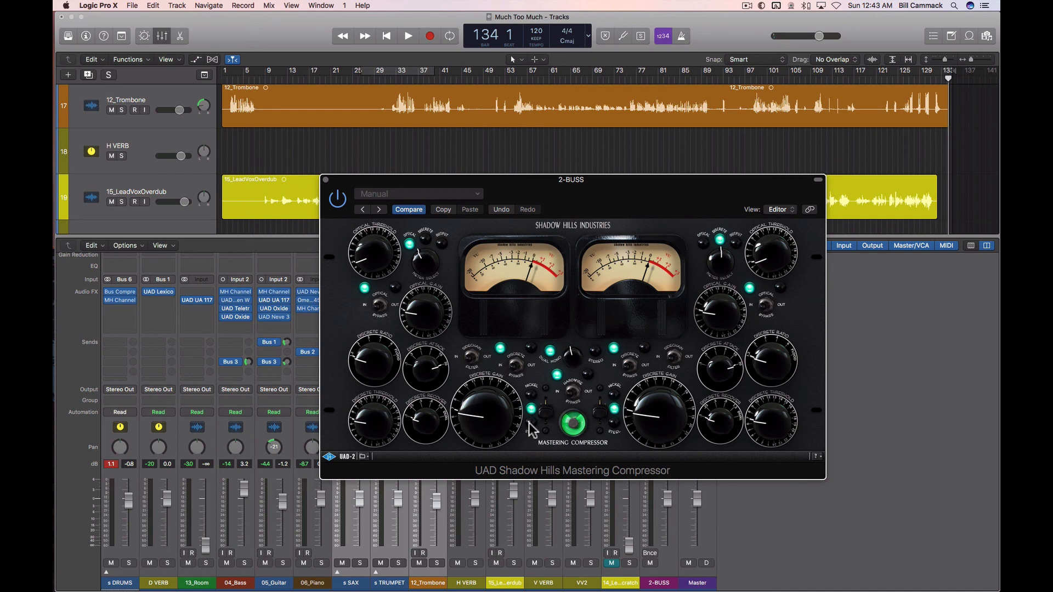
{"action": "left_click", "coordinate": [325, 180]}
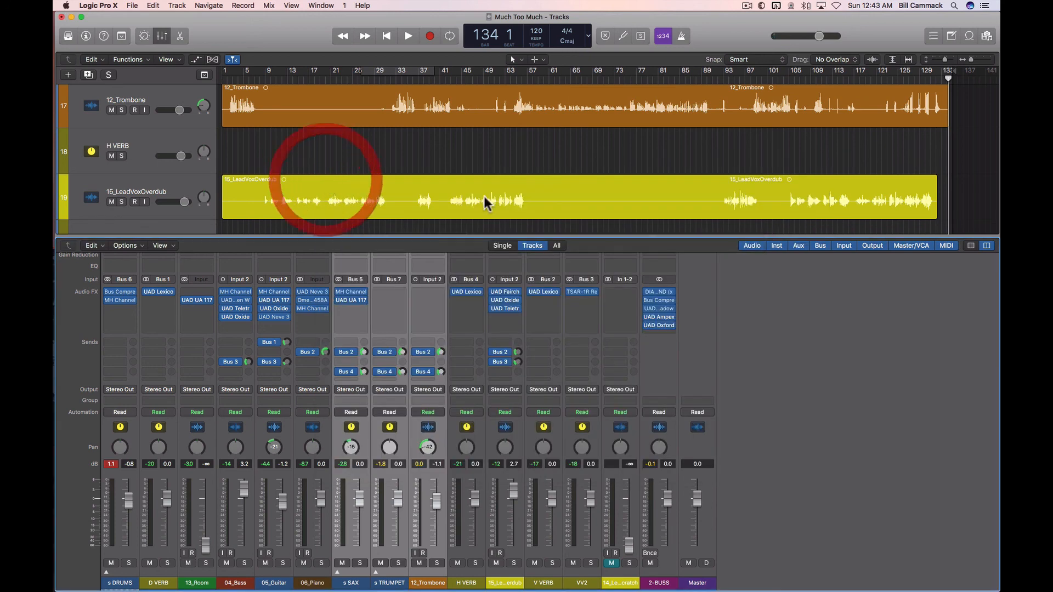
Step: Bring up the Ampex ATR-102 on the 2-BUSS and try its right channel's Record Input/Output switch
{"action": "left_click", "coordinate": [659, 317]}
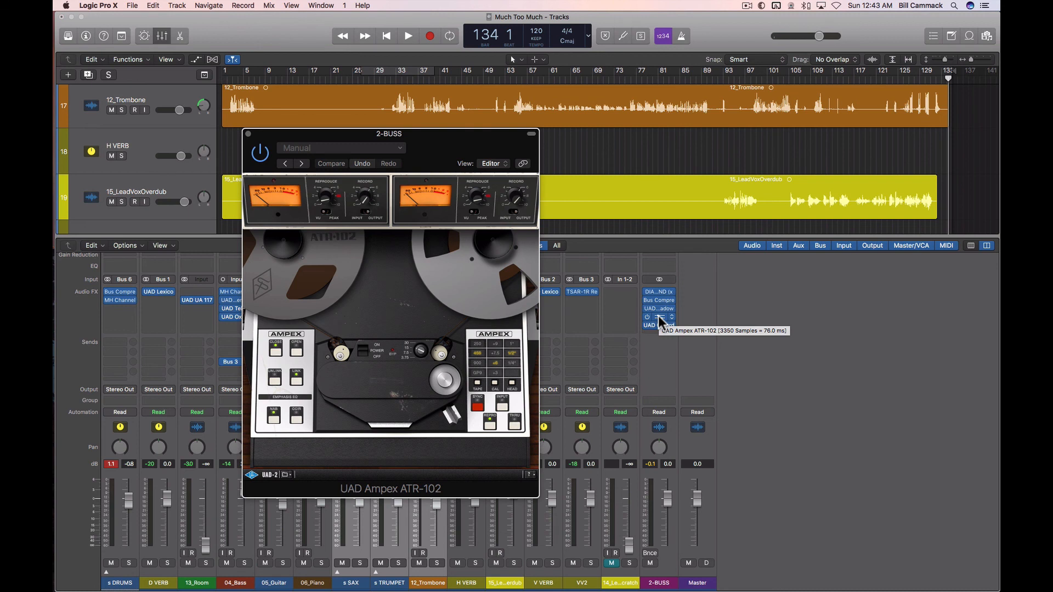
{"action": "left_click", "coordinate": [514, 212]}
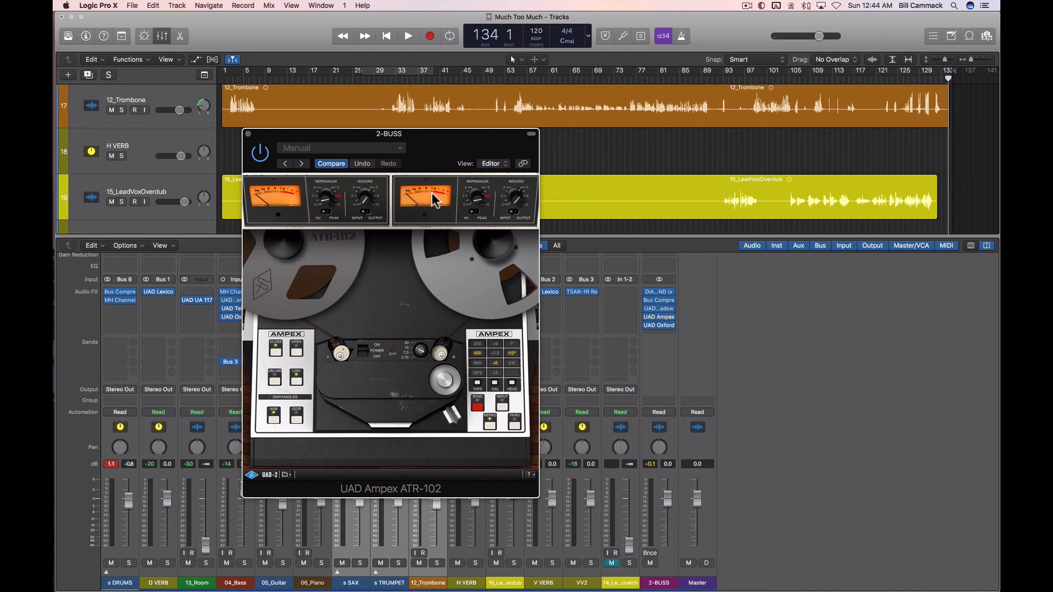
{"action": "left_click", "coordinate": [526, 213]}
Step: Examine the Oxford Limiter's Enhance setting beside the Ampex ATR-102, and close both plug-ins
{"action": "left_click", "coordinate": [659, 325]}
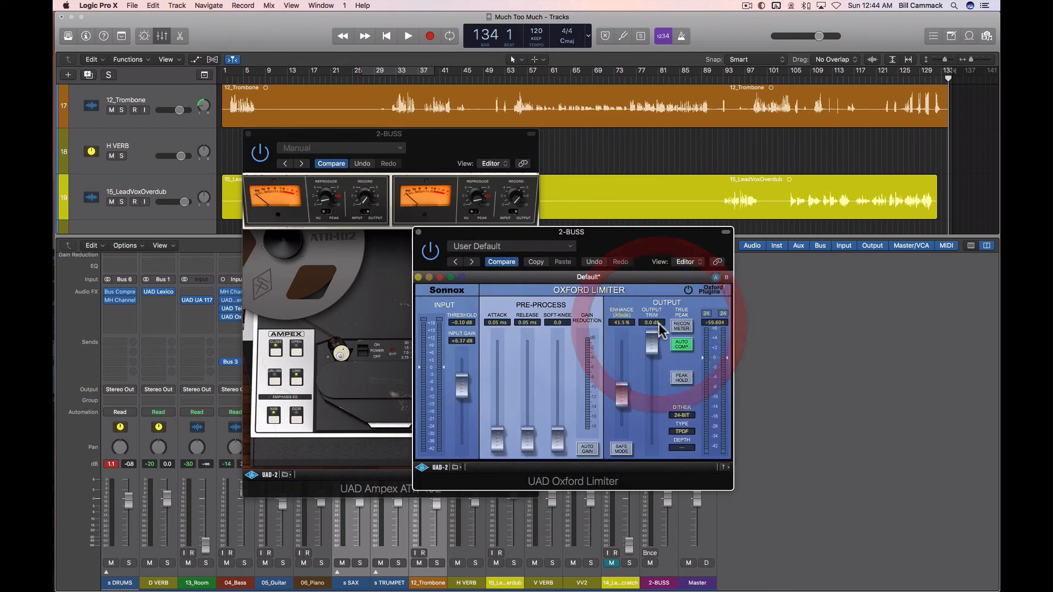
{"action": "left_click_drag", "start_coordinate": [609, 234], "coordinate": [759, 249]}
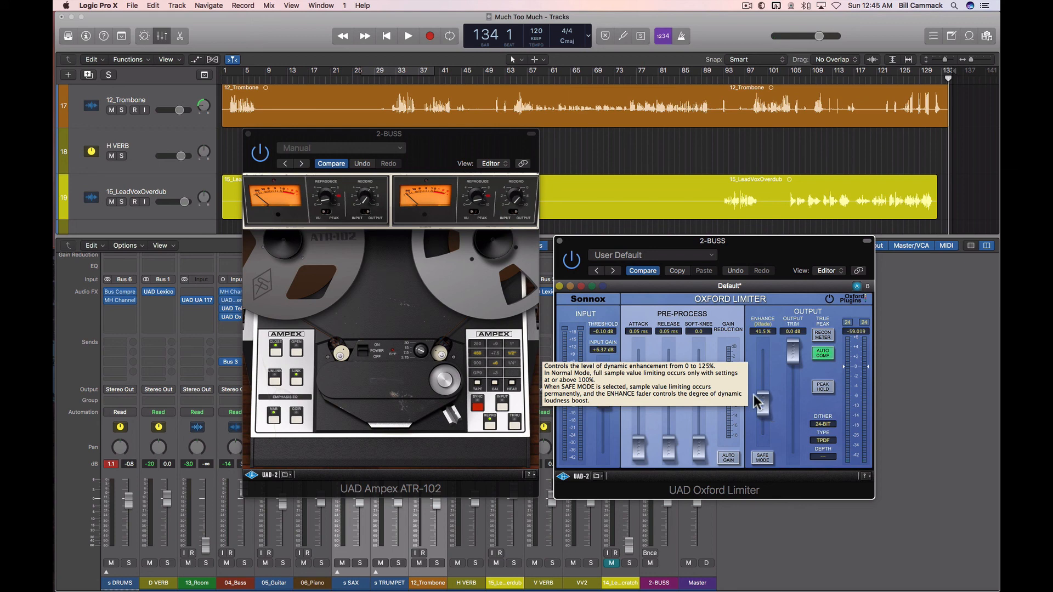
{"action": "left_click", "coordinate": [559, 241]}
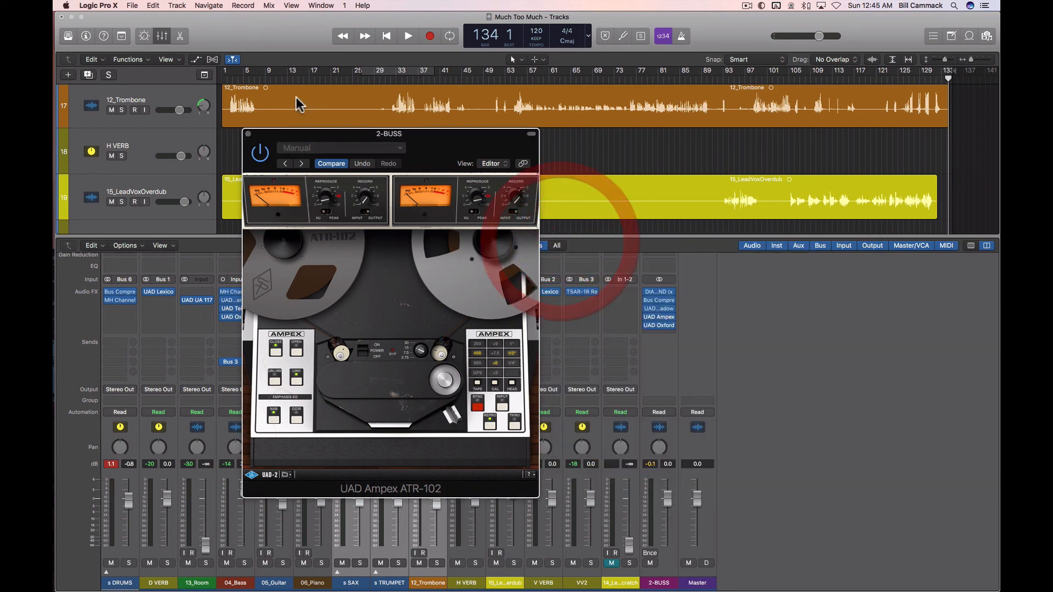
{"action": "left_click", "coordinate": [247, 134]}
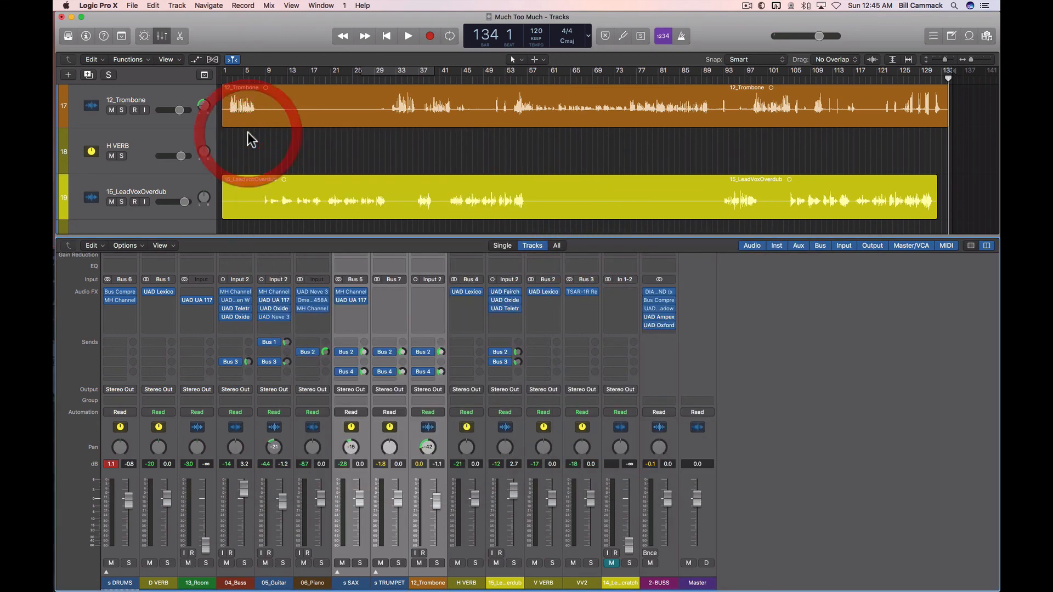